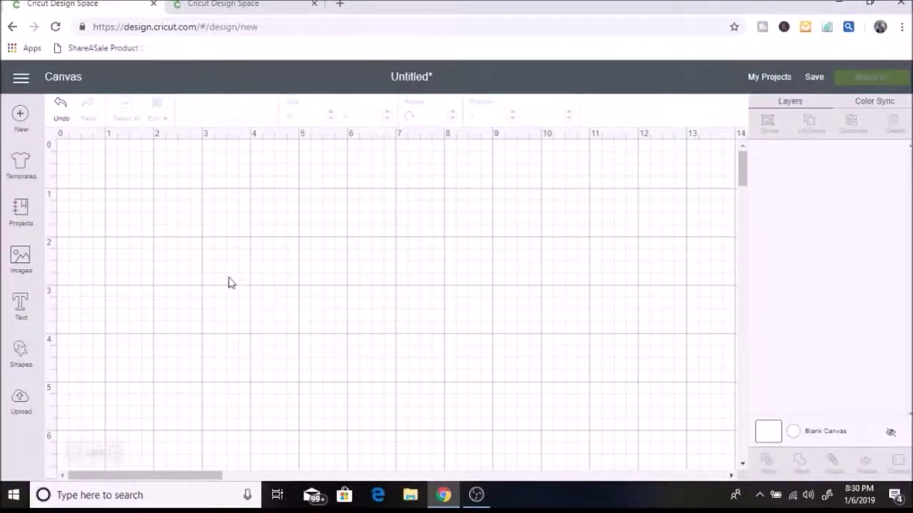
- Insert the uploaded mason jar image onto the canvas
left_click(22, 401)
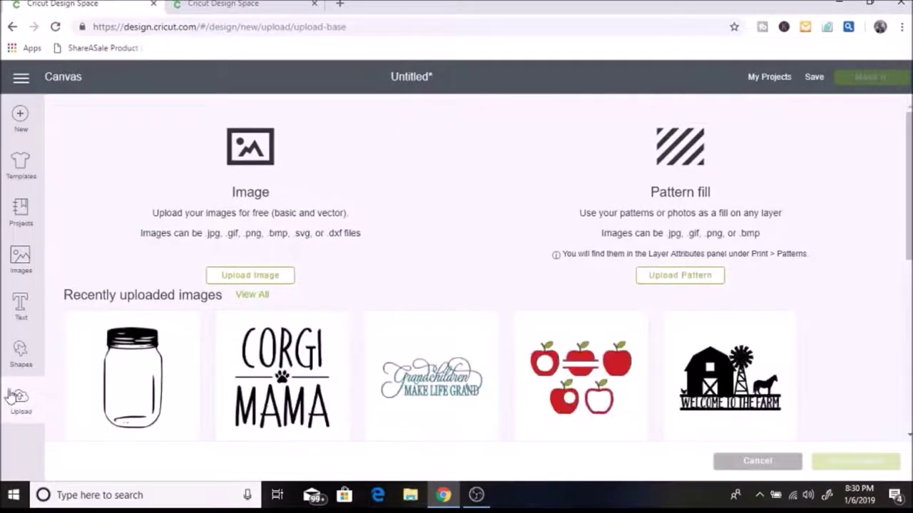
left_click(158, 376)
scroll(171, 335, "down", 1)
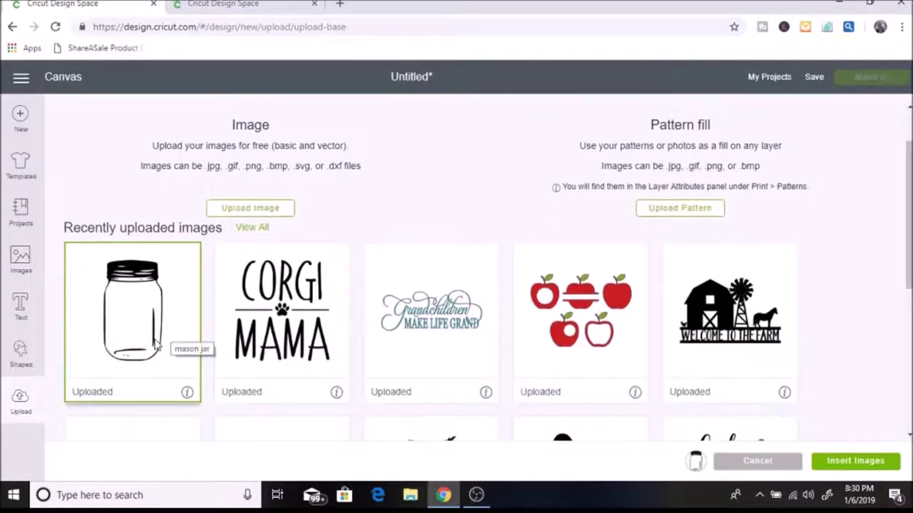
scroll(791, 422, "up", 1)
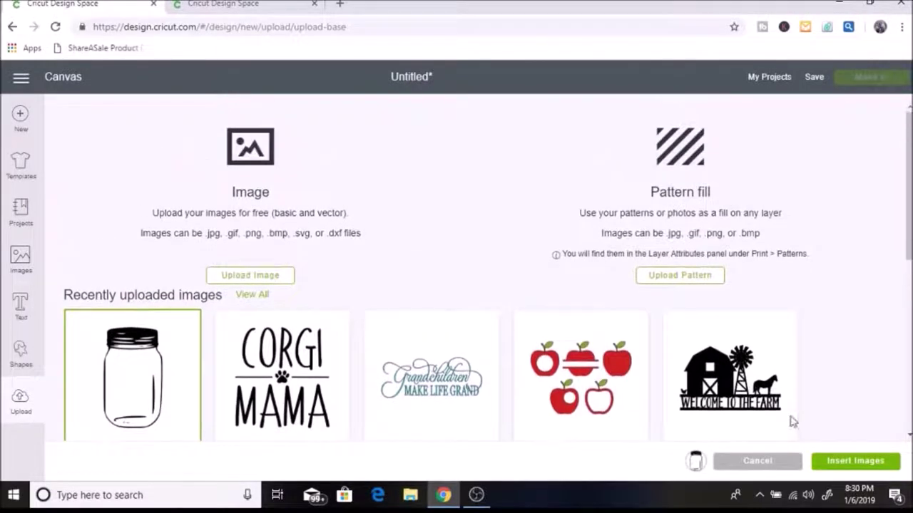
left_click(855, 461)
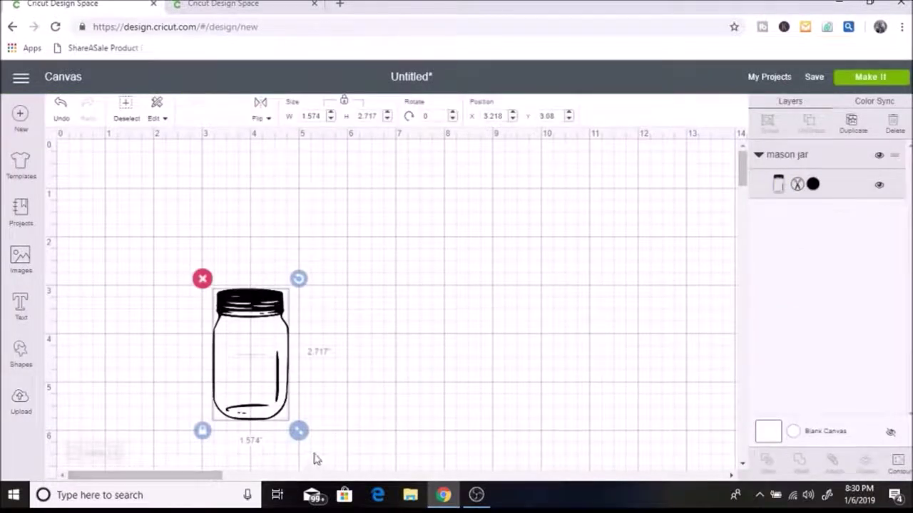
- Enlarge the jar to about 2.8 by 4.8 inches at the top-left, then add a text box
left_click_drag(269, 375, 221, 289)
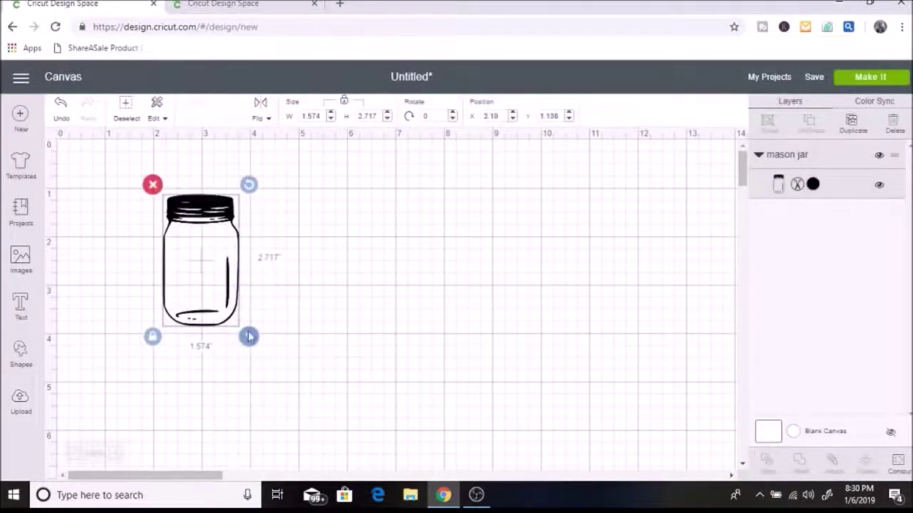
left_click_drag(249, 337, 351, 440)
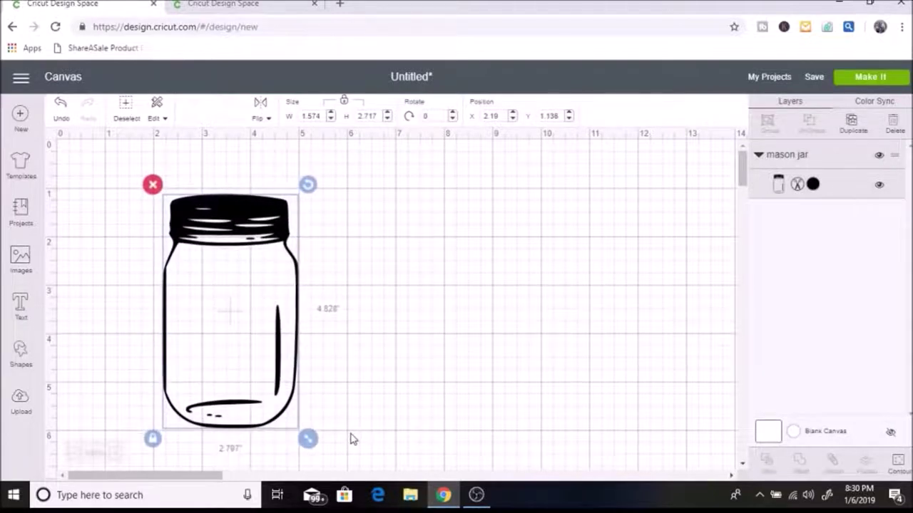
left_click(426, 322)
left_click_drag(260, 332, 226, 321)
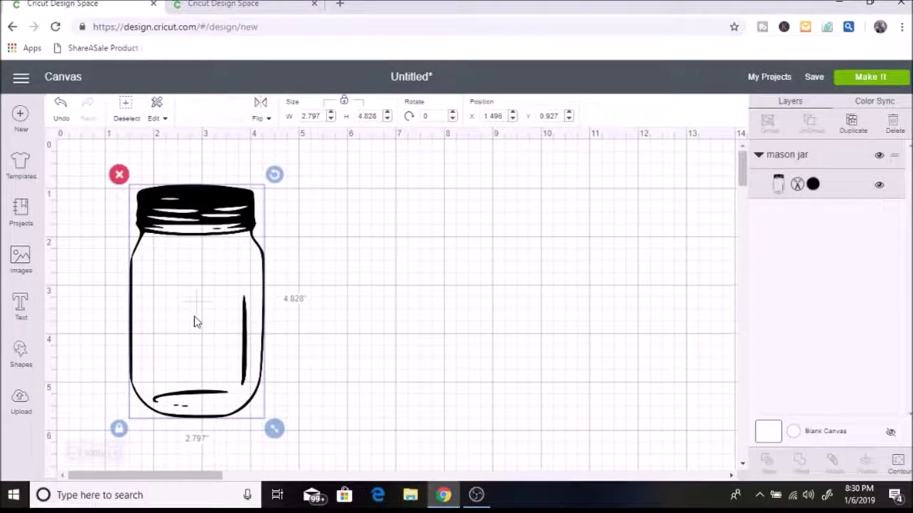
left_click(24, 320)
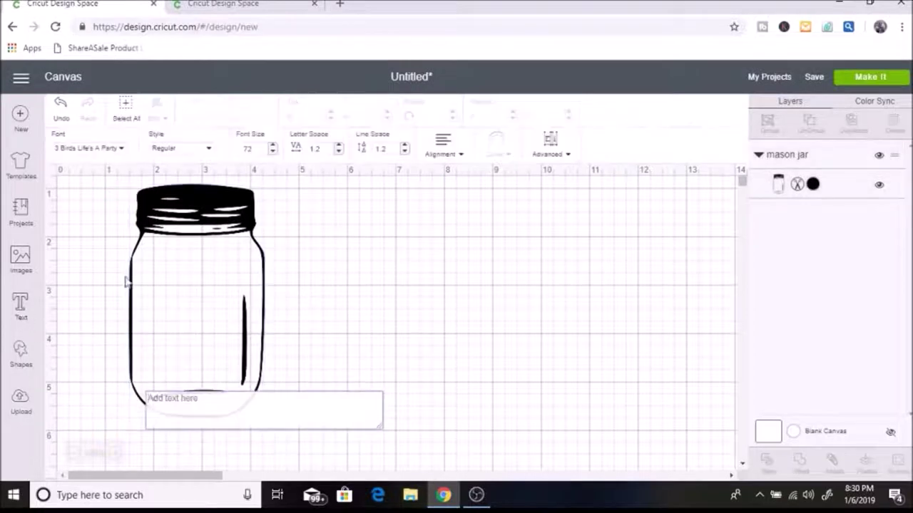
- Type 'Love' in the Nouradilla font and drag it off the jar
left_click(106, 149)
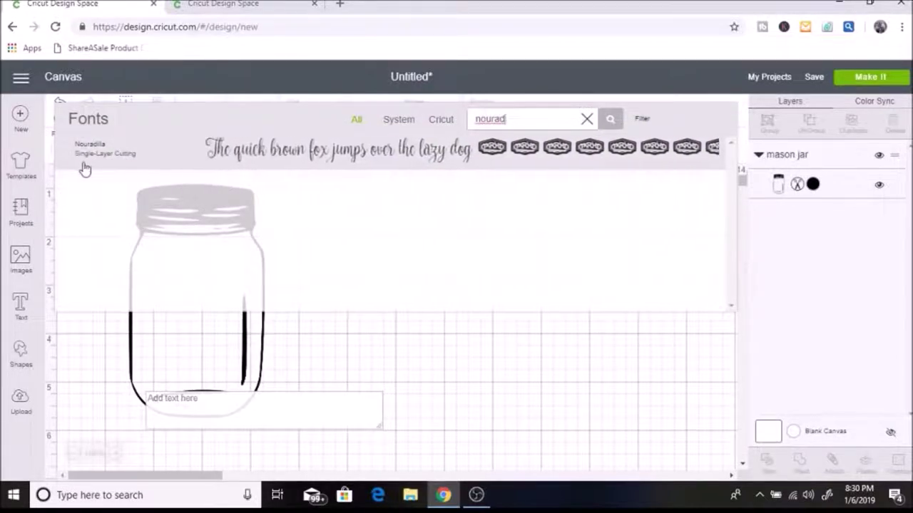
left_click(350, 161)
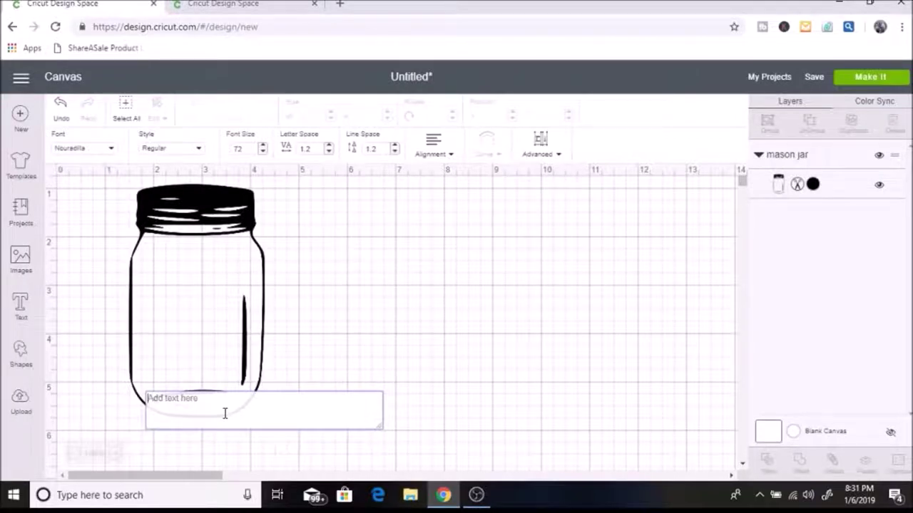
type("Love")
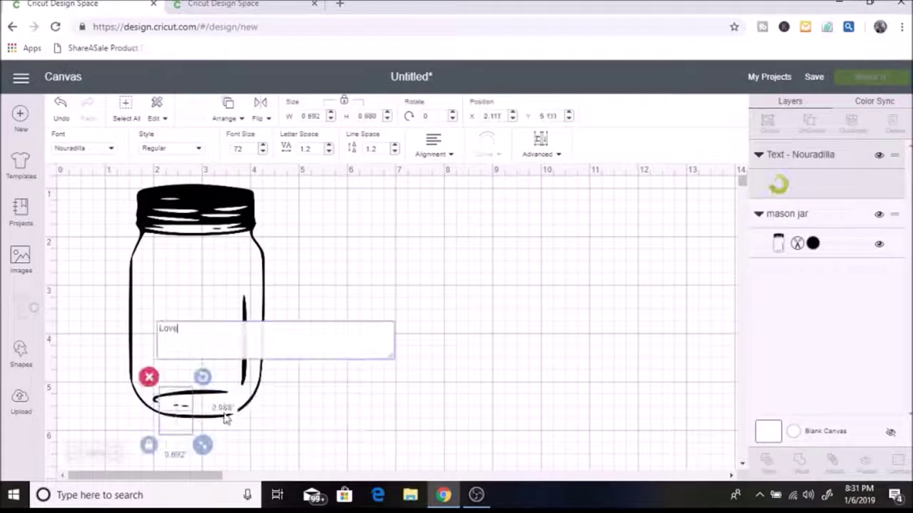
left_click_drag(227, 425, 603, 412)
- Move Love up beside the jar and lower its letter spacing below zero, to -0.1
left_click_drag(482, 375, 460, 337)
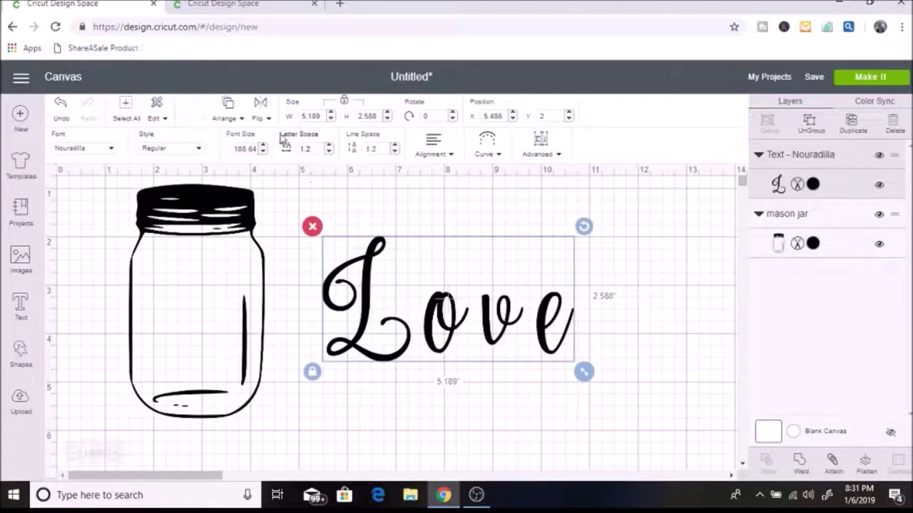
left_click(328, 153)
left_click(328, 153)
left_click(328, 152)
left_click(327, 152)
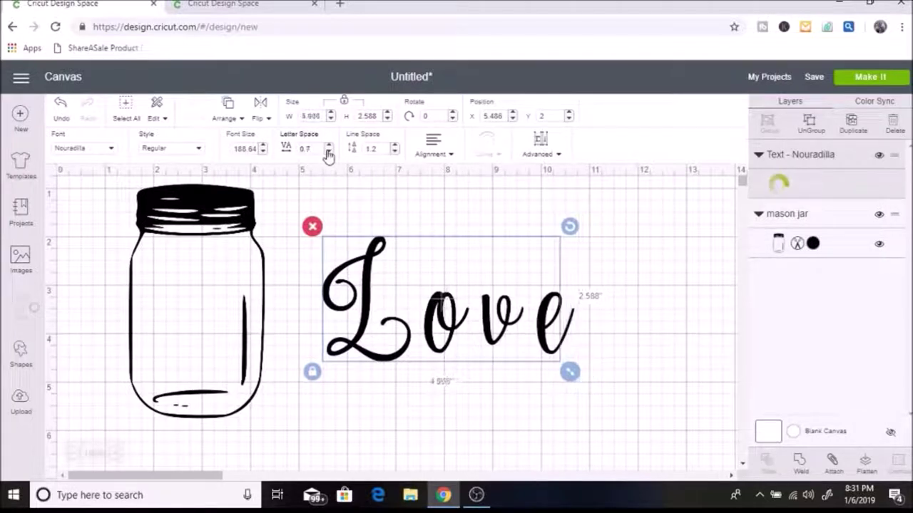
left_click(328, 152)
left_click(328, 153)
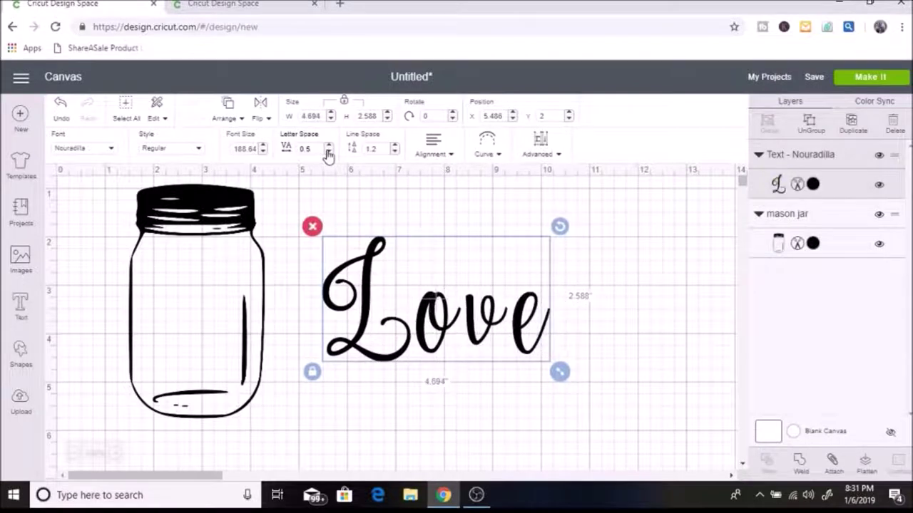
left_click(328, 152)
left_click(328, 153)
left_click(328, 153)
left_click(328, 153)
left_click(328, 153)
left_click(328, 152)
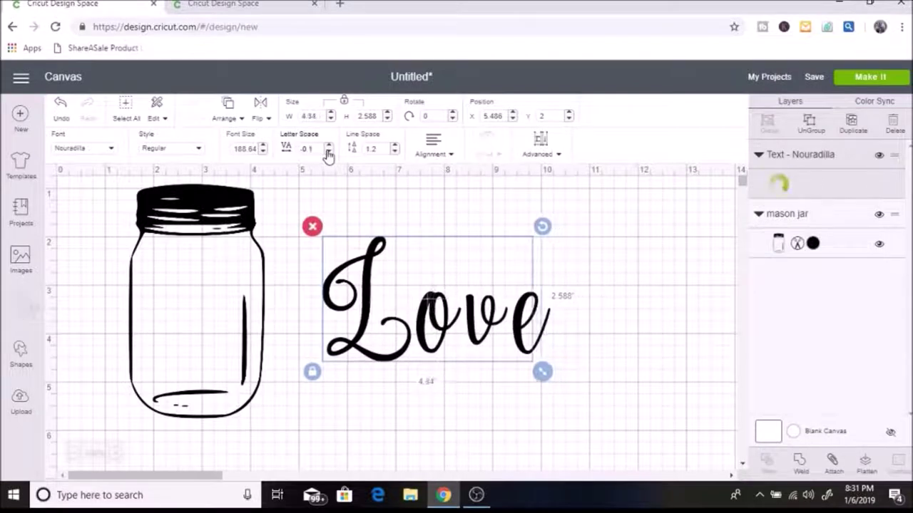
left_click(328, 152)
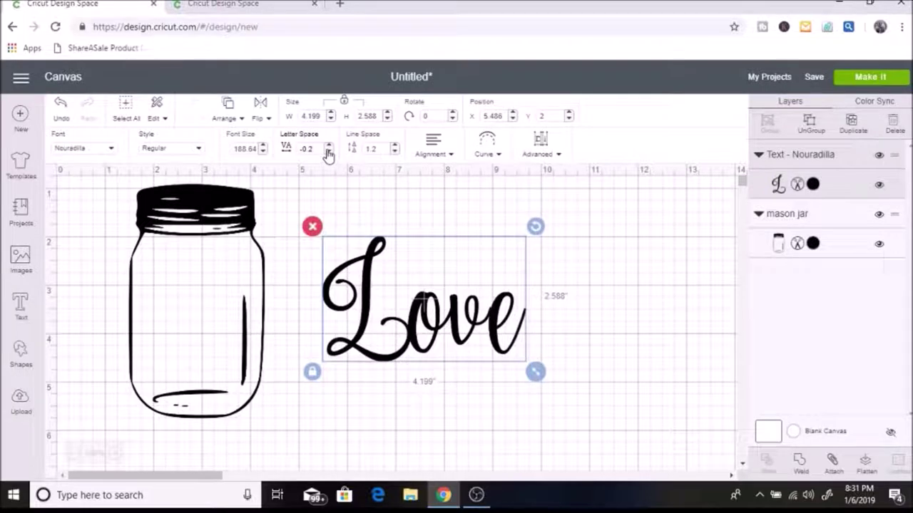
- Ungroup Love into separate L, o, v, e letters and nudge the v and L slightly down
left_click(820, 129)
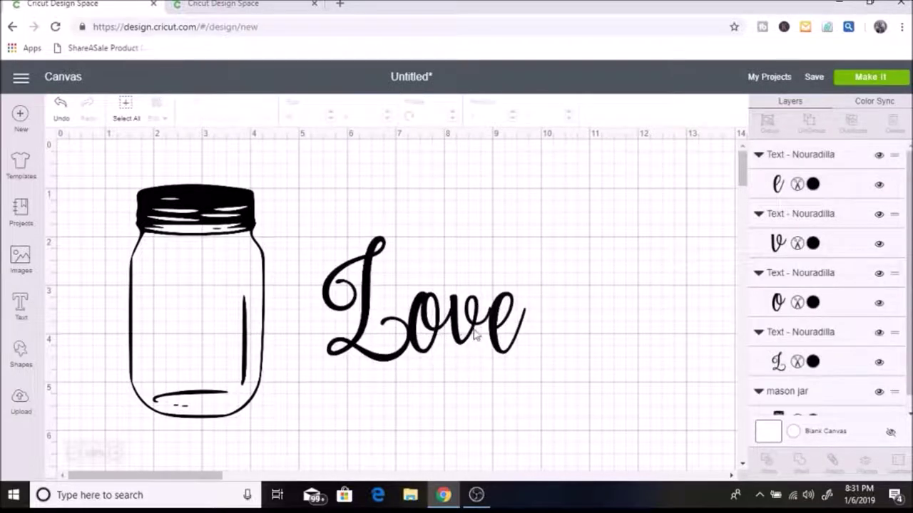
left_click(467, 329)
left_click(500, 327)
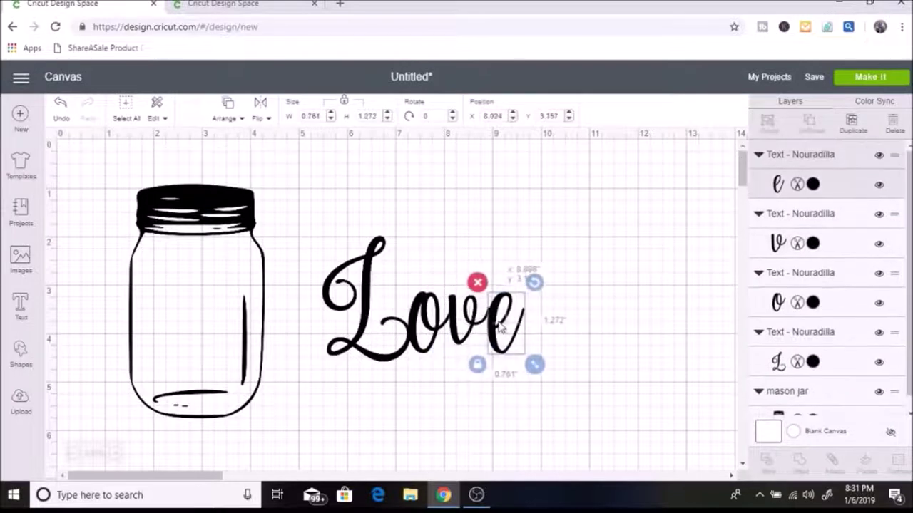
left_click(356, 345)
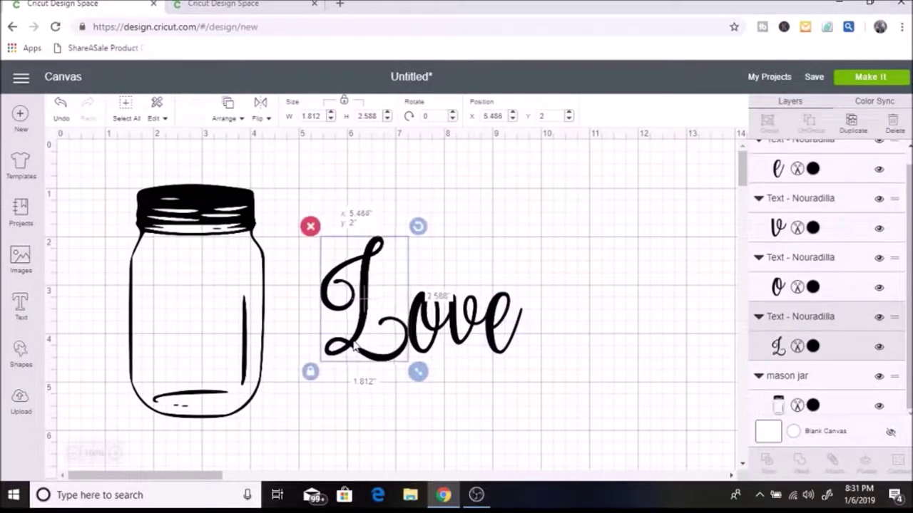
left_click(486, 384)
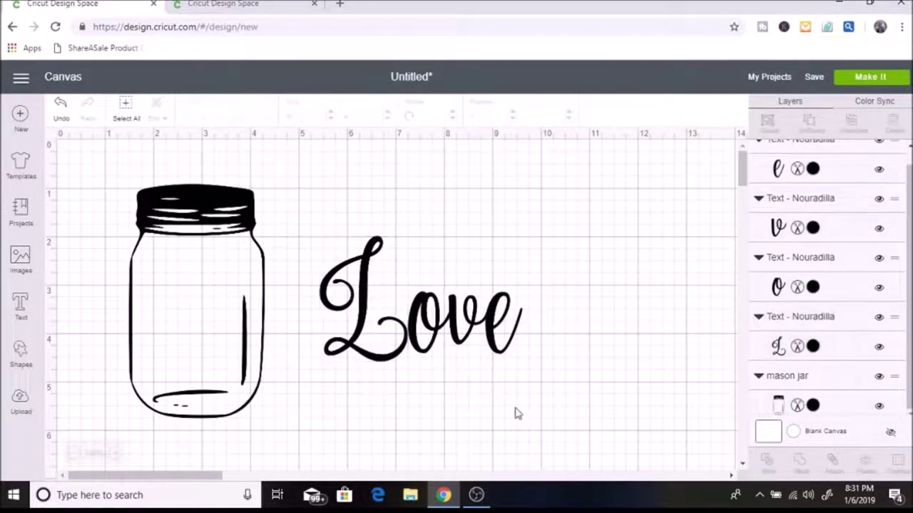
left_click(468, 317)
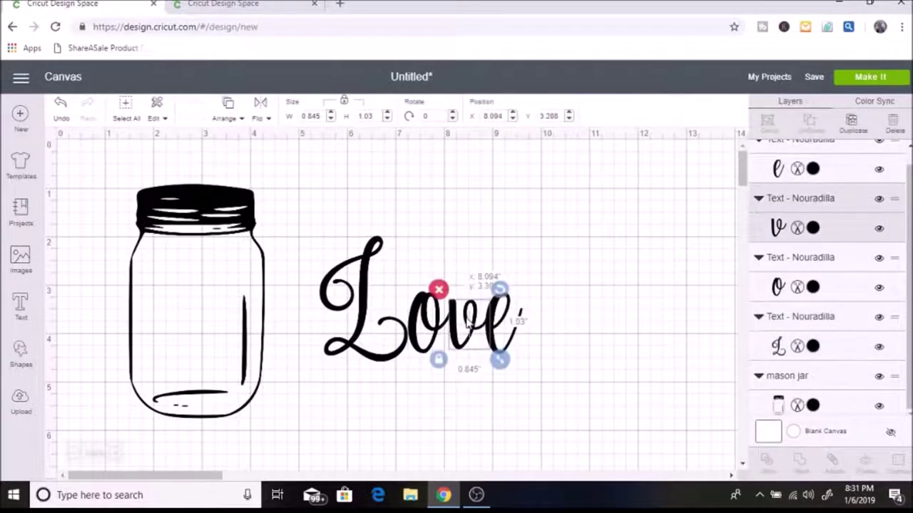
left_click_drag(467, 323, 467, 325)
left_click(360, 331)
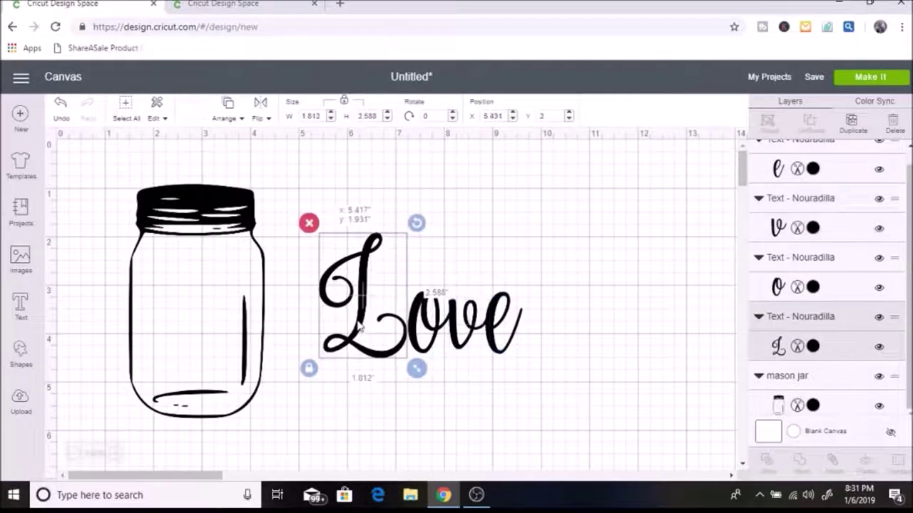
left_click(539, 361)
left_click(356, 322)
left_click_drag(356, 322, 357, 327)
- Check each letter's placement, then marquee-select all four letters
left_click(609, 401)
left_click(361, 314)
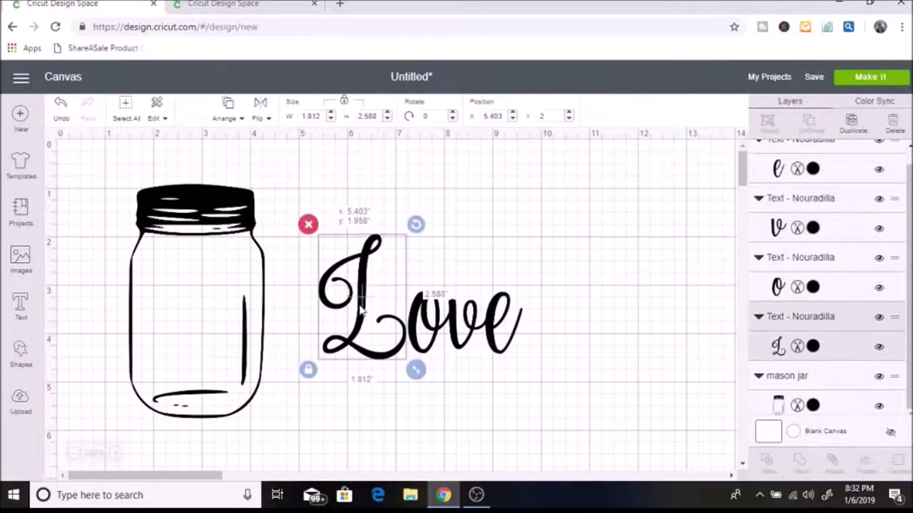
left_click(465, 328)
left_click(504, 328)
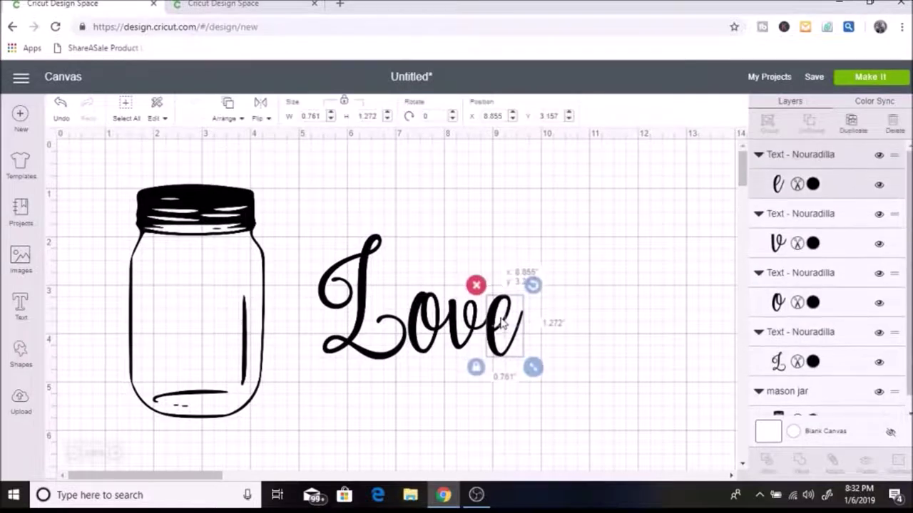
left_click(563, 317)
left_click(505, 328)
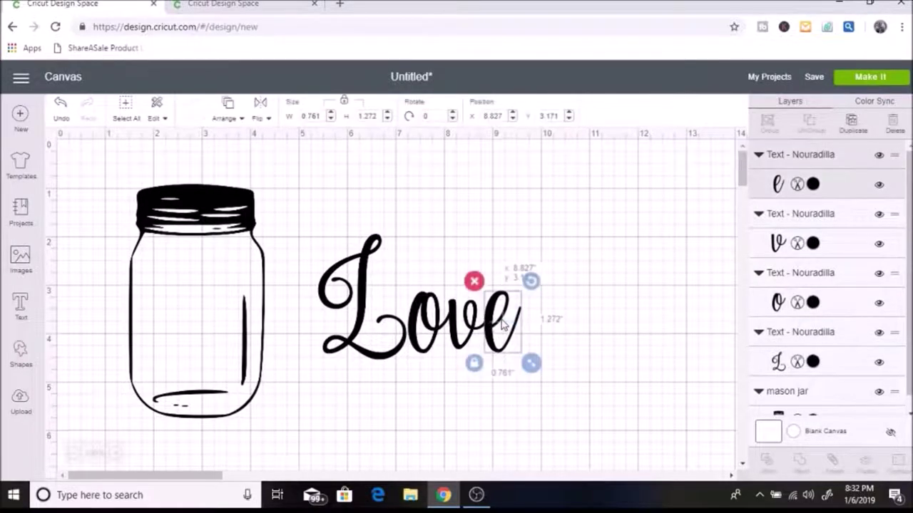
left_click(572, 353)
left_click(436, 329)
left_click(524, 378)
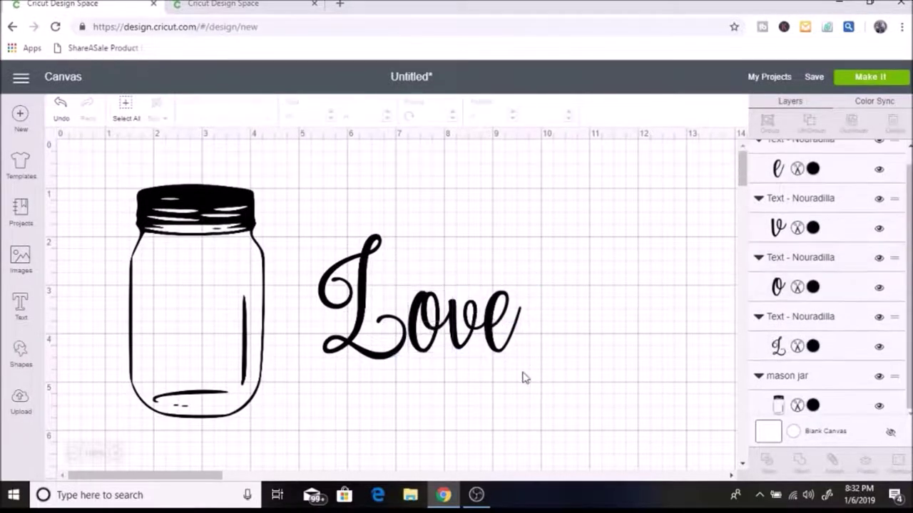
left_click(341, 347)
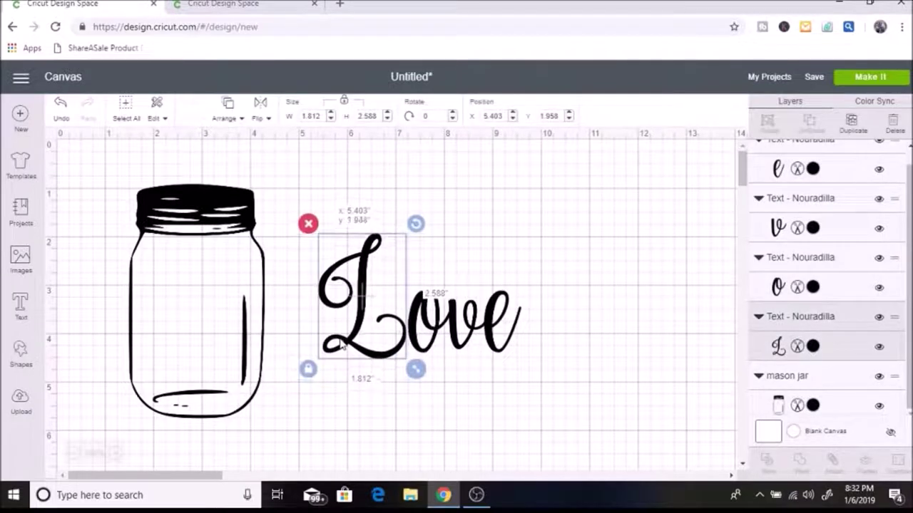
left_click(378, 442)
left_click(358, 336)
left_click(467, 423)
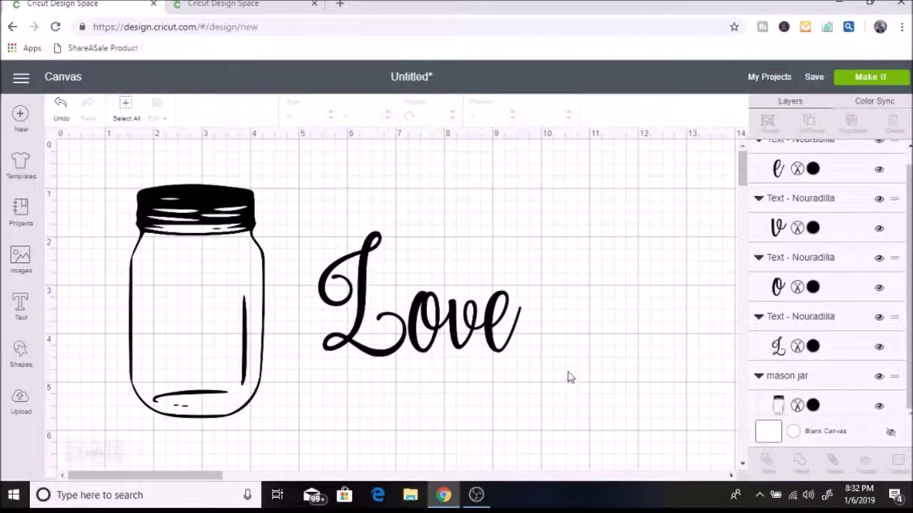
left_click_drag(568, 372, 318, 254)
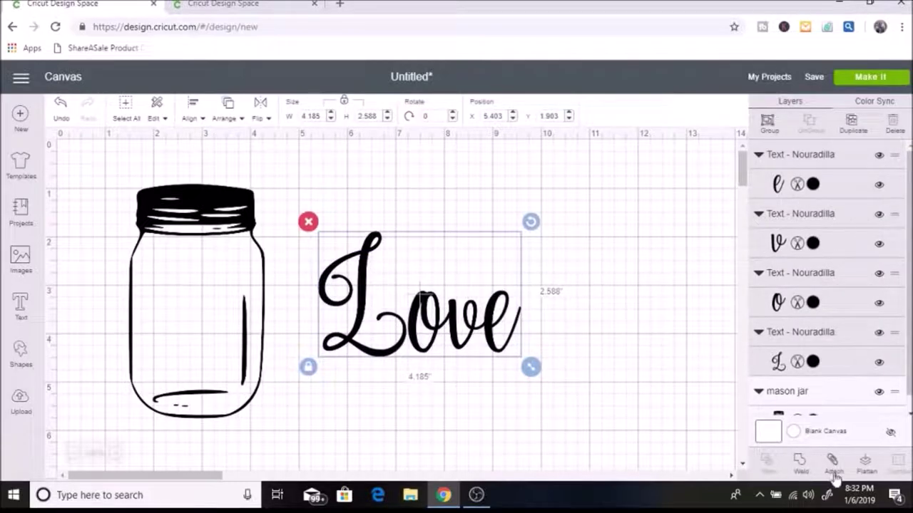
- Weld the letters, resize the Love shape to 2.601 × 1.609 inches, and park it upper right
left_click(802, 470)
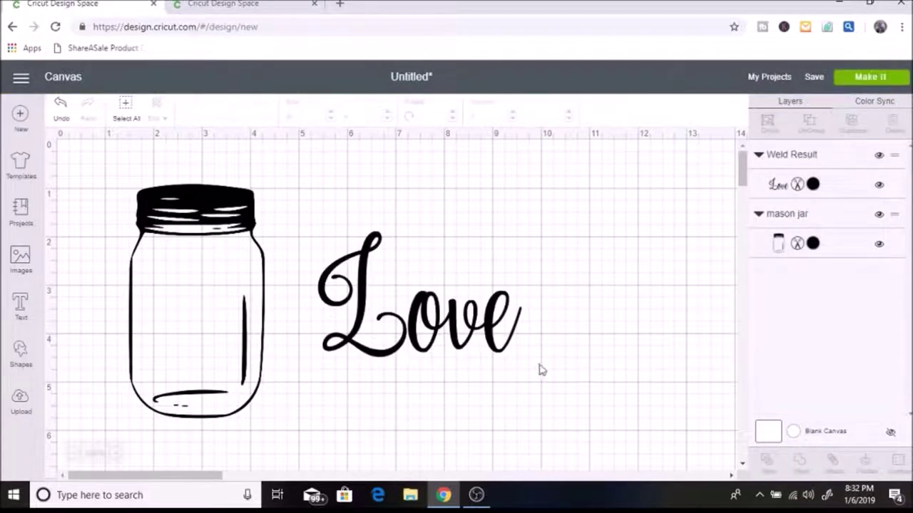
left_click(456, 342)
left_click_drag(456, 342, 257, 372)
left_click_drag(328, 397, 482, 290)
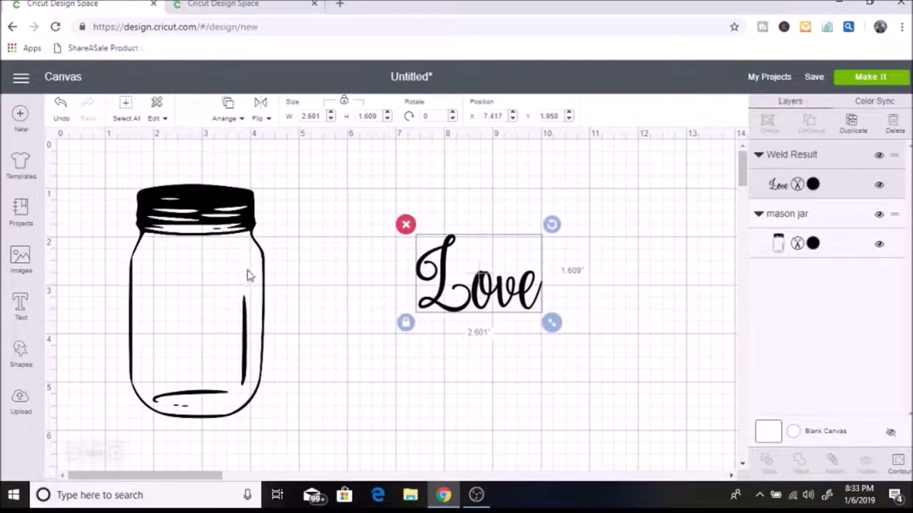
left_click_drag(456, 300, 600, 224)
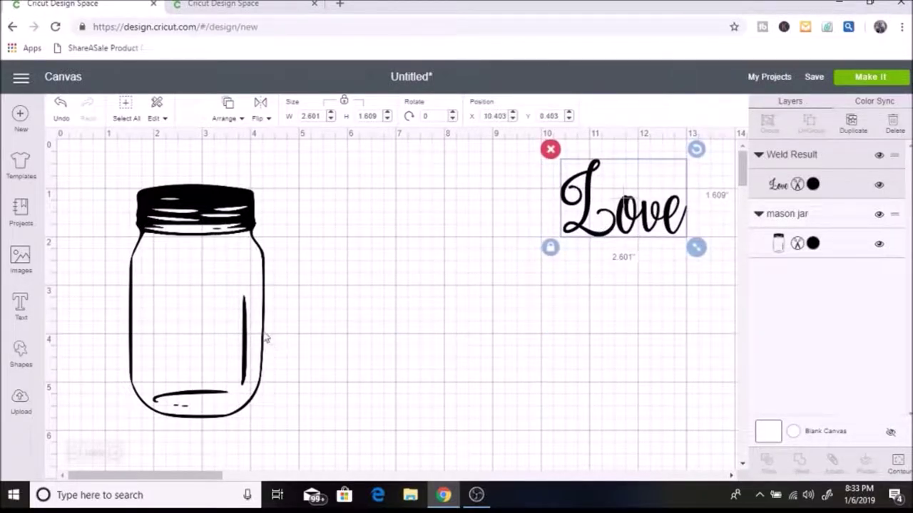
- Duplicate the mason jar, drag the copy to the right, and select the left jar
left_click(223, 327)
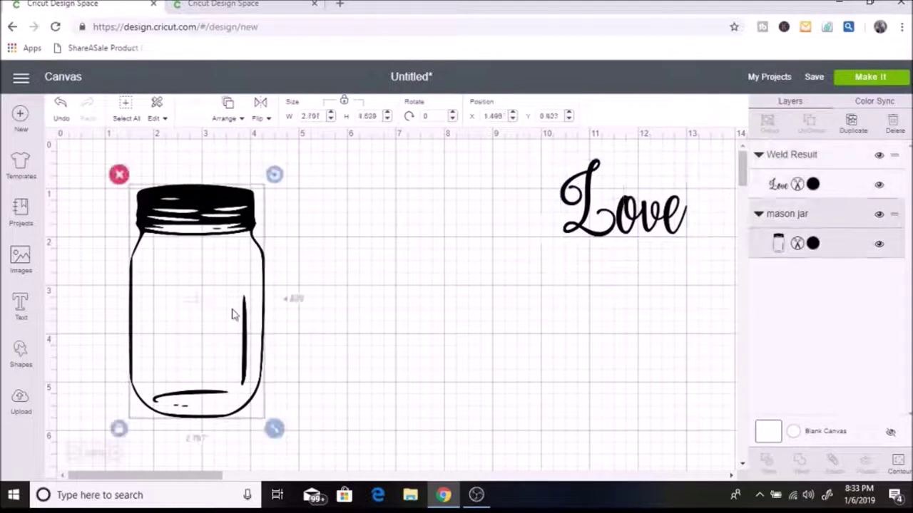
left_click(851, 122)
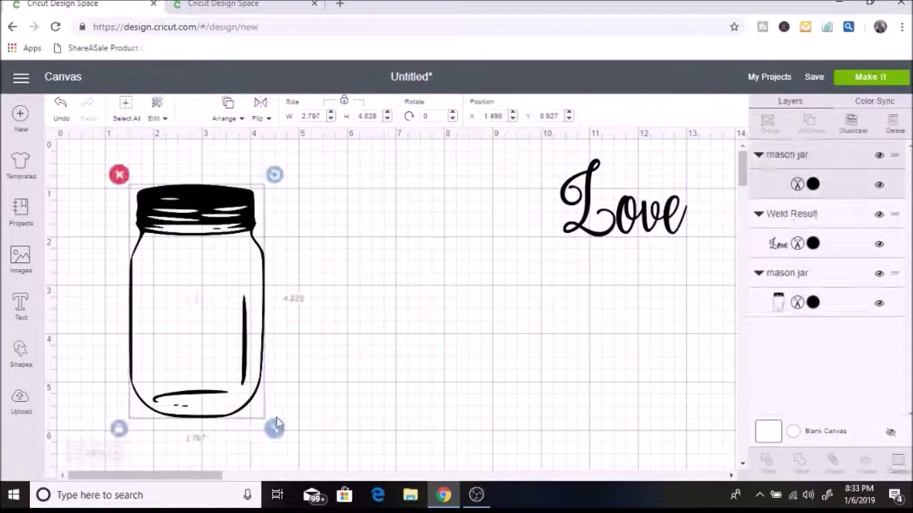
left_click_drag(198, 325, 355, 311)
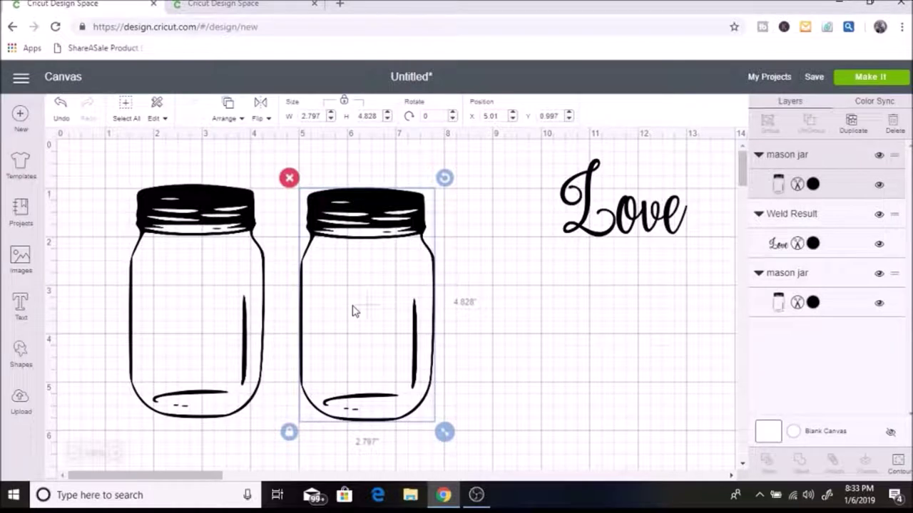
left_click(209, 320)
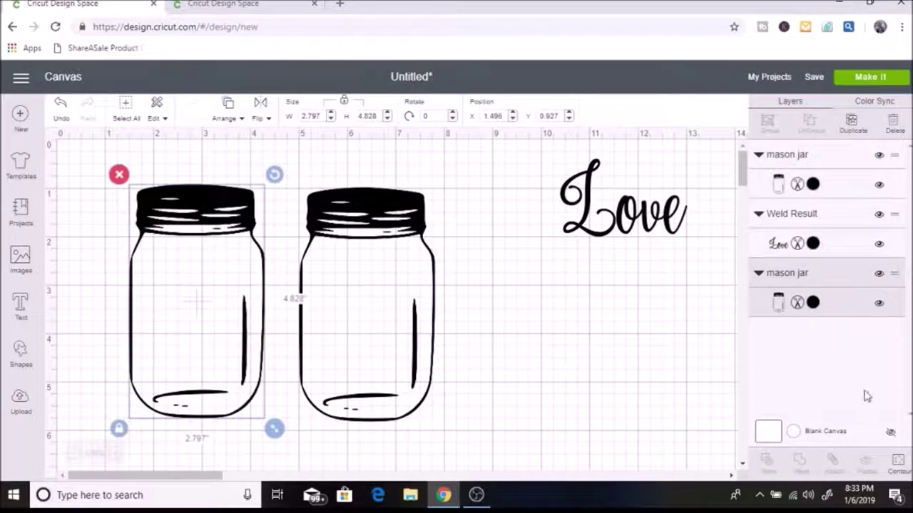
left_click(899, 467)
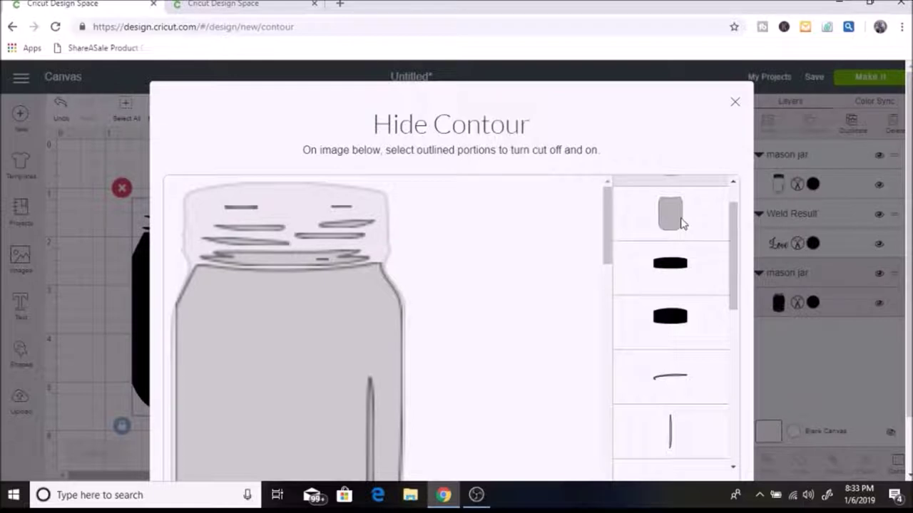
- Switch off the left jar's body outline, oval, lid lines and other contours, keeping the highlight line
left_click(681, 223)
scroll(663, 339, "down", 2)
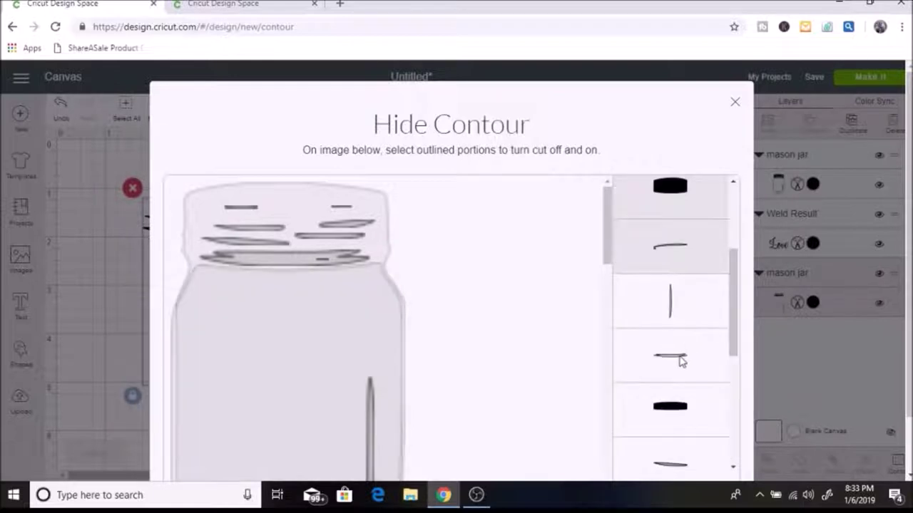
left_click(680, 359)
left_click_drag(735, 285, 737, 336)
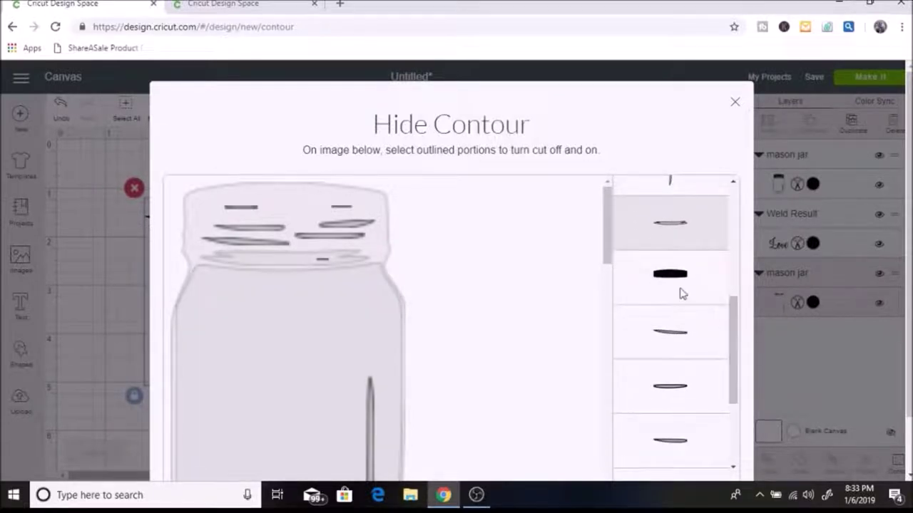
left_click(680, 291)
left_click(679, 328)
left_click(678, 385)
left_click(695, 415)
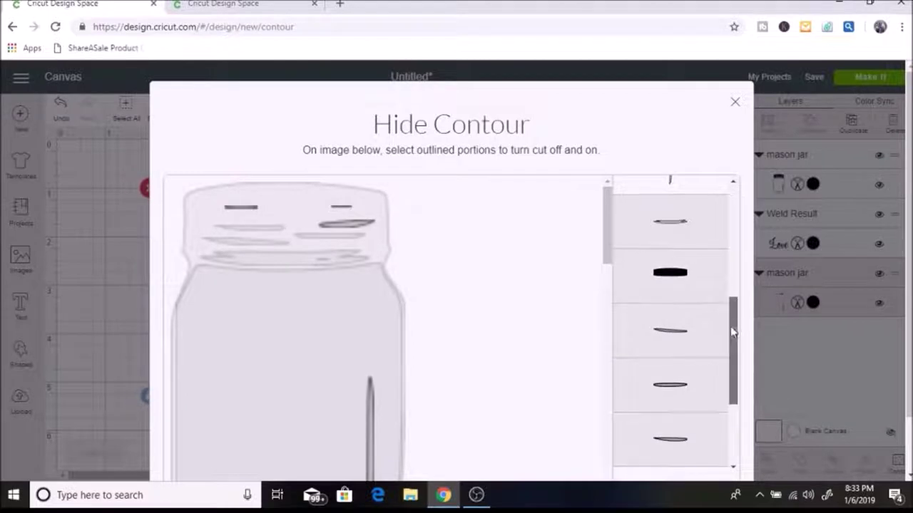
left_click_drag(731, 326, 725, 424)
left_click(682, 354)
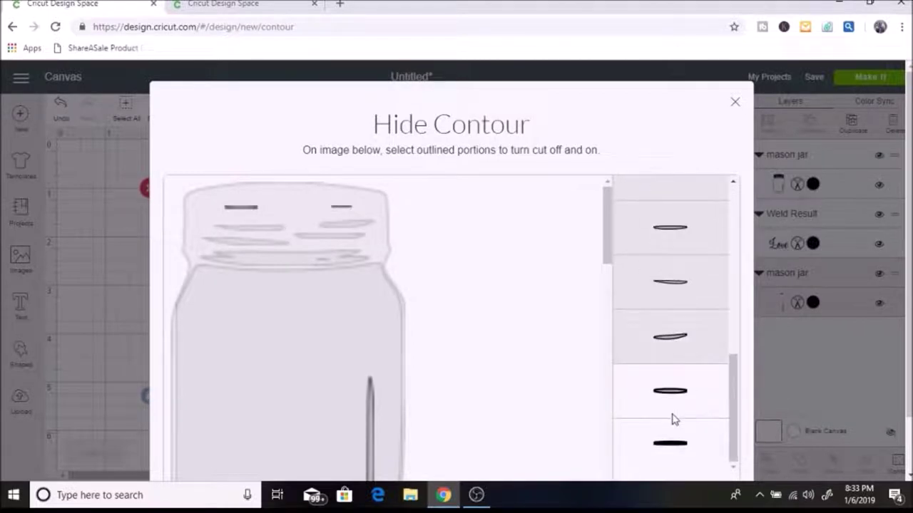
left_click(674, 419)
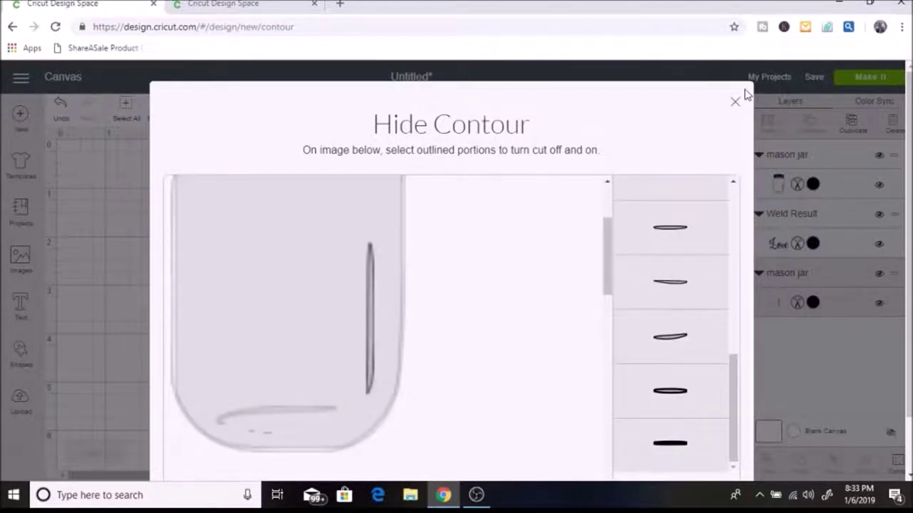
- Close Hide Contour, move the lone highlight line left, and leave the second jar's contours unchanged
left_click(71, 248)
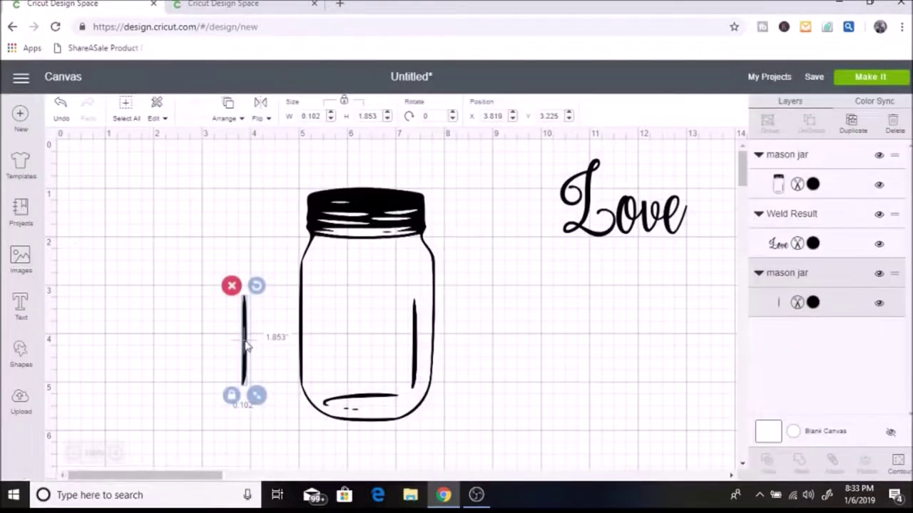
left_click_drag(246, 345, 136, 273)
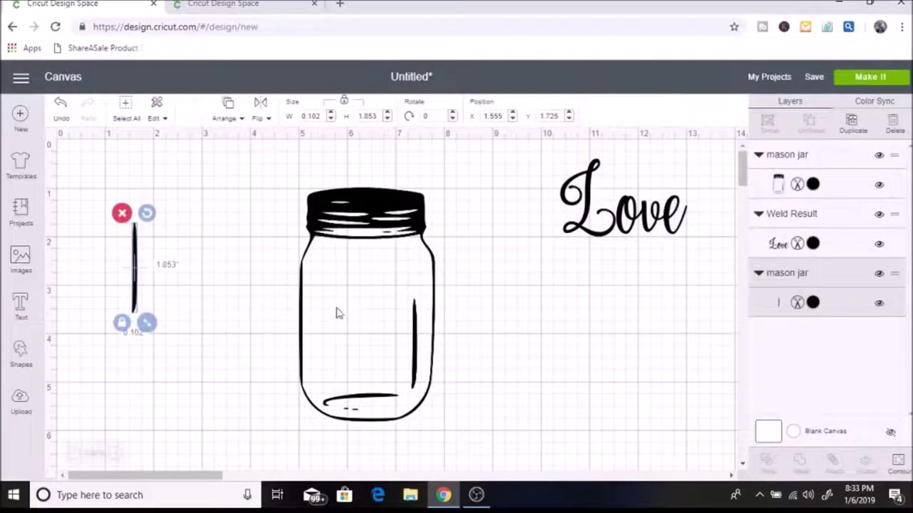
left_click(397, 277)
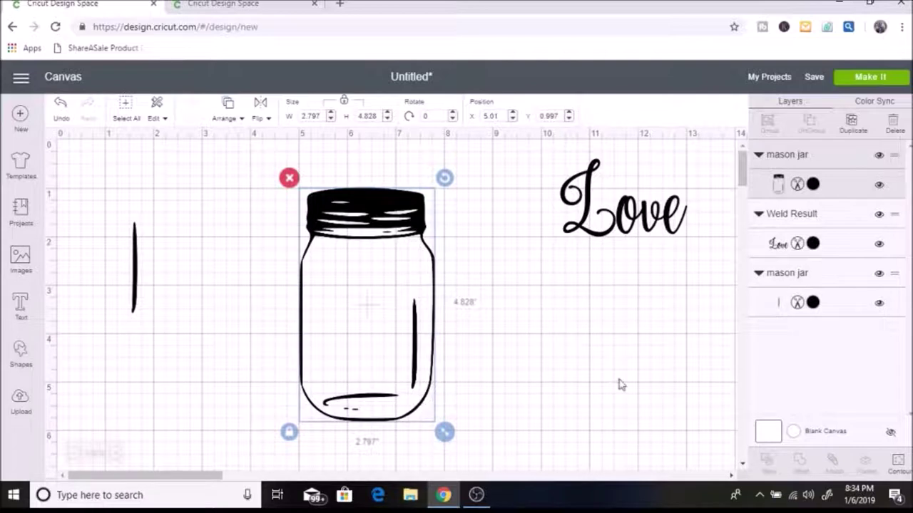
left_click(896, 463)
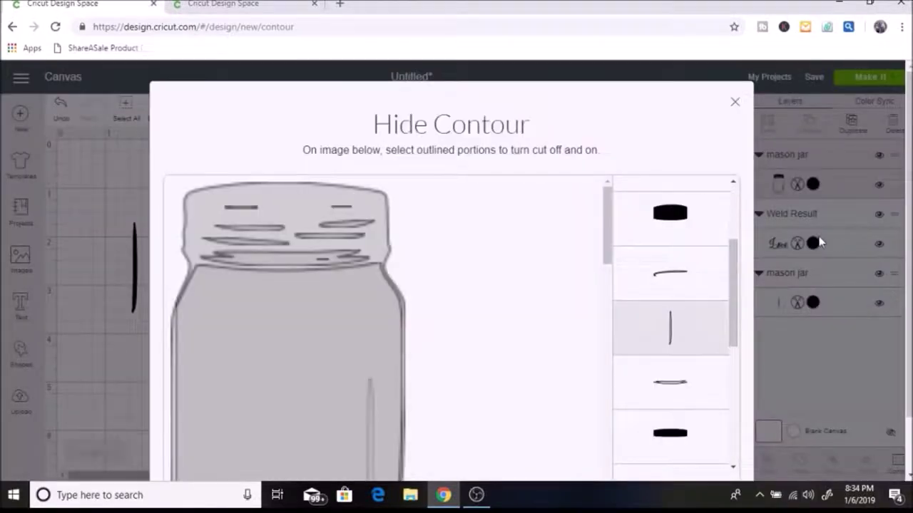
left_click(107, 177)
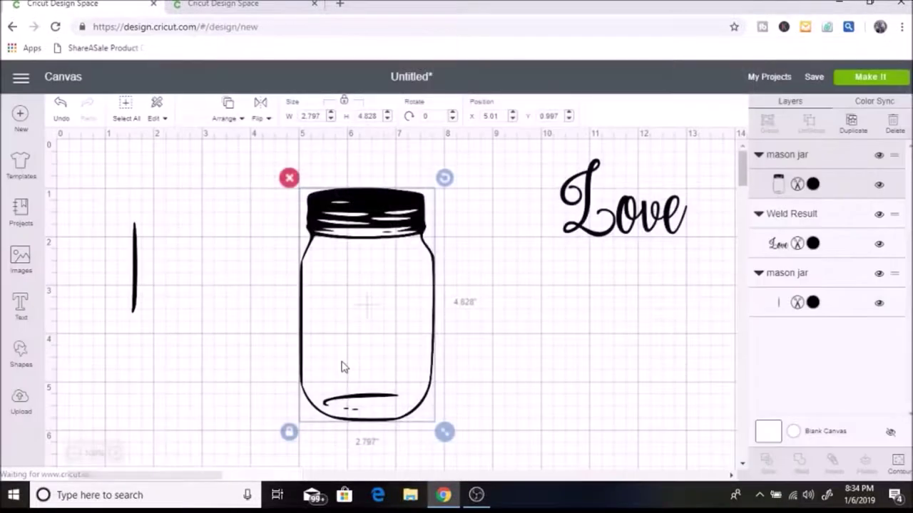
- Place a shortened highlight line inside the second jar and weld the two into one layer
left_click_drag(363, 303, 300, 314)
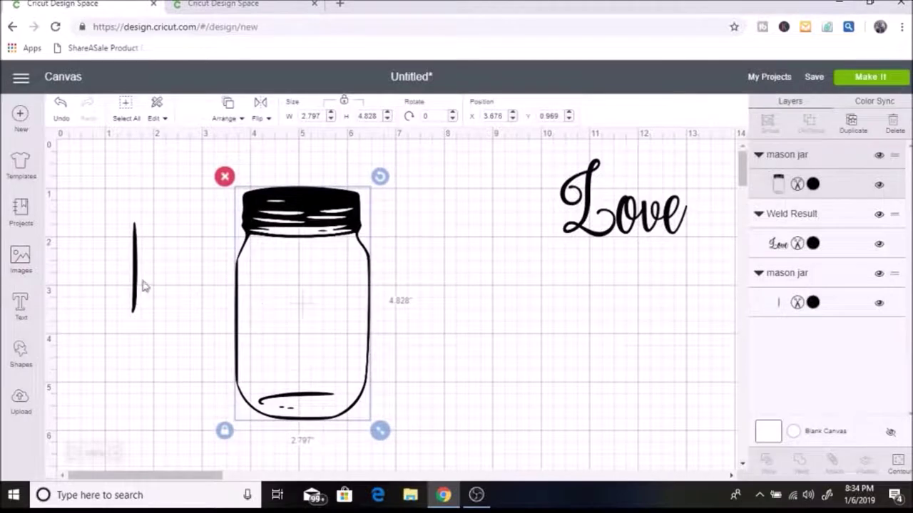
left_click_drag(137, 276, 350, 301)
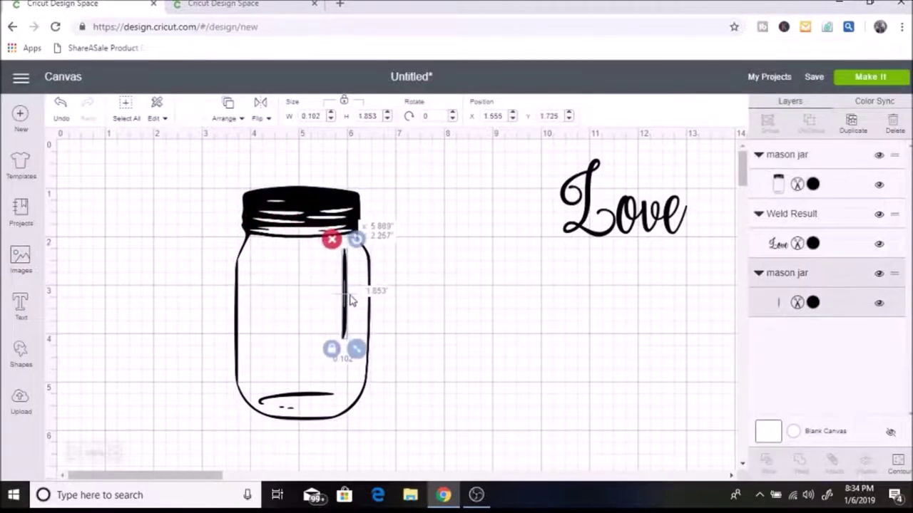
left_click_drag(357, 348, 357, 314)
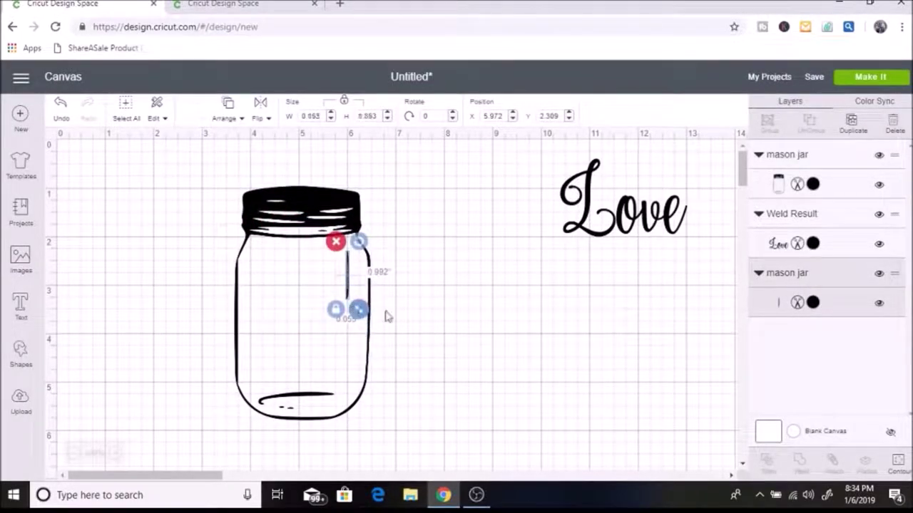
left_click(387, 316)
mouse_move(350, 278)
left_mouse_down()
mouse_move(360, 285)
mouse_move(340, 272)
left_mouse_up()
left_click(437, 291)
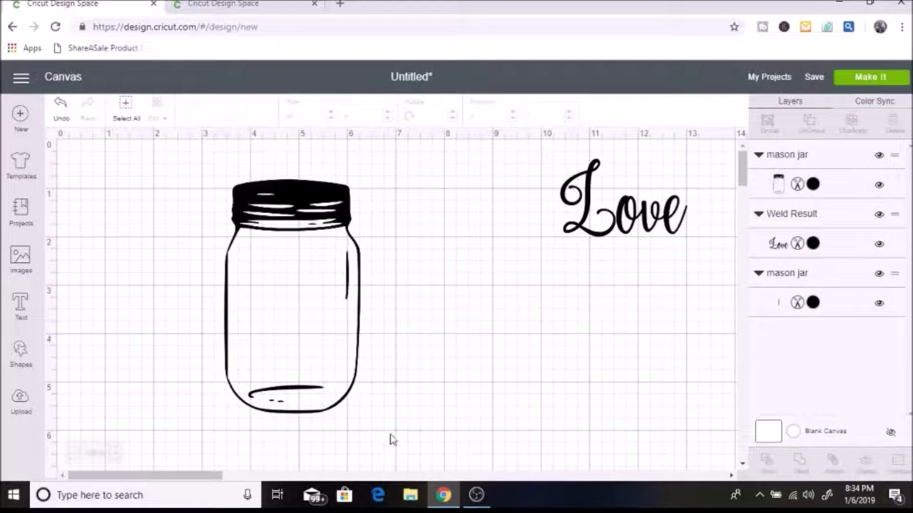
mouse_move(398, 402)
left_mouse_down()
mouse_move(364, 382)
mouse_move(266, 248)
mouse_move(264, 217)
left_mouse_up()
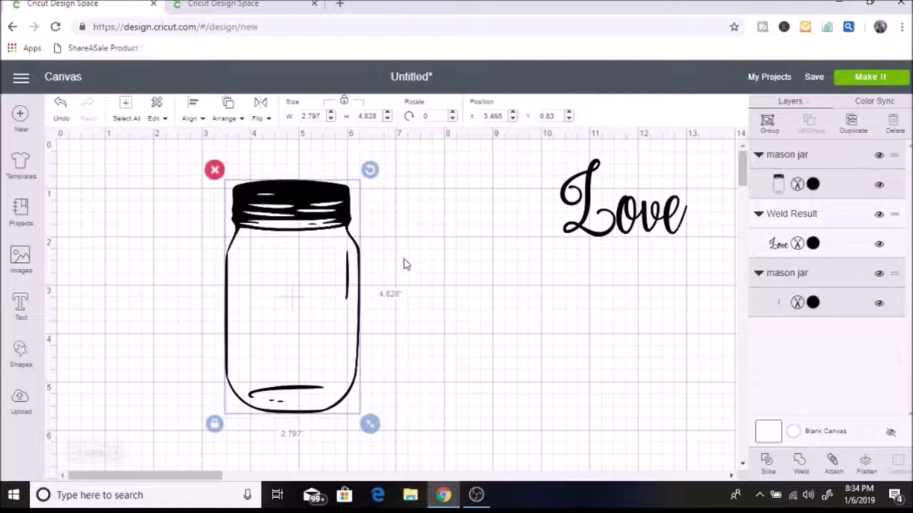
left_click(800, 461)
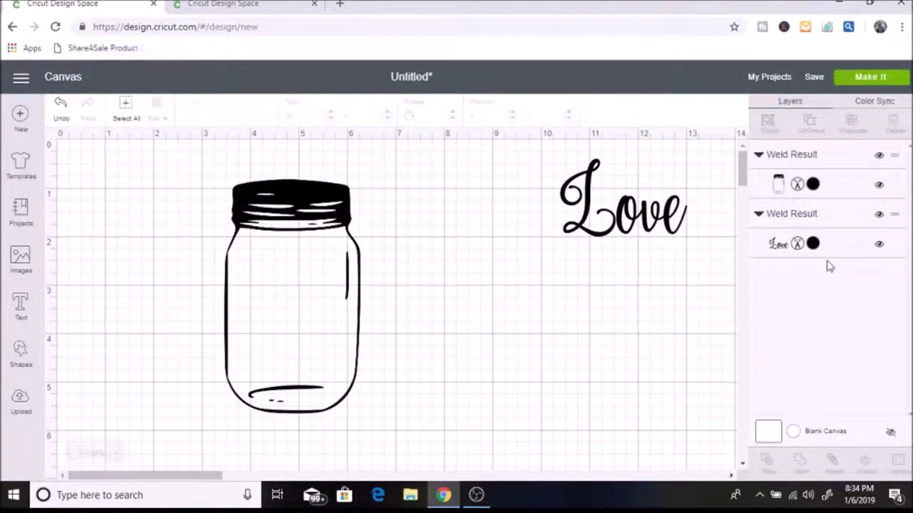
- Drag the welded Love onto the mason jar and adjust the jar until Love sits centered inside
left_click_drag(659, 230, 360, 363)
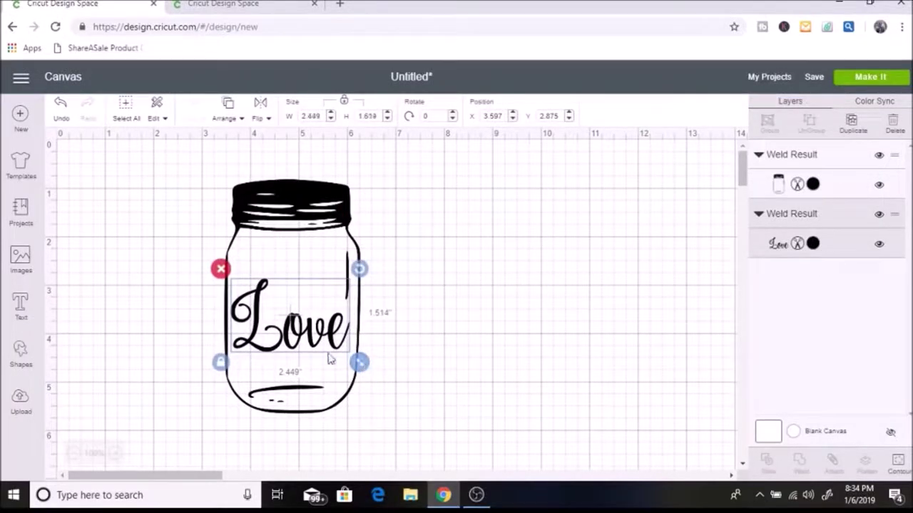
left_click_drag(311, 345, 305, 340)
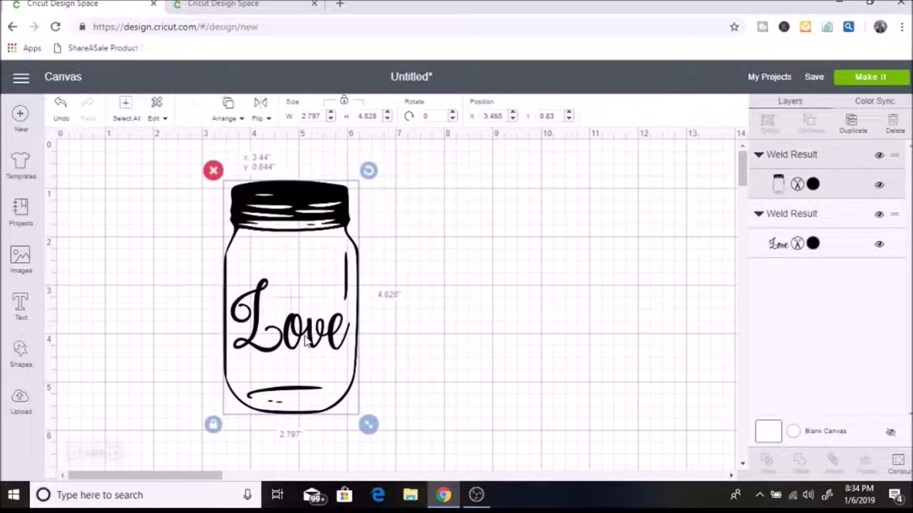
left_click_drag(305, 342, 305, 342)
left_click(408, 331)
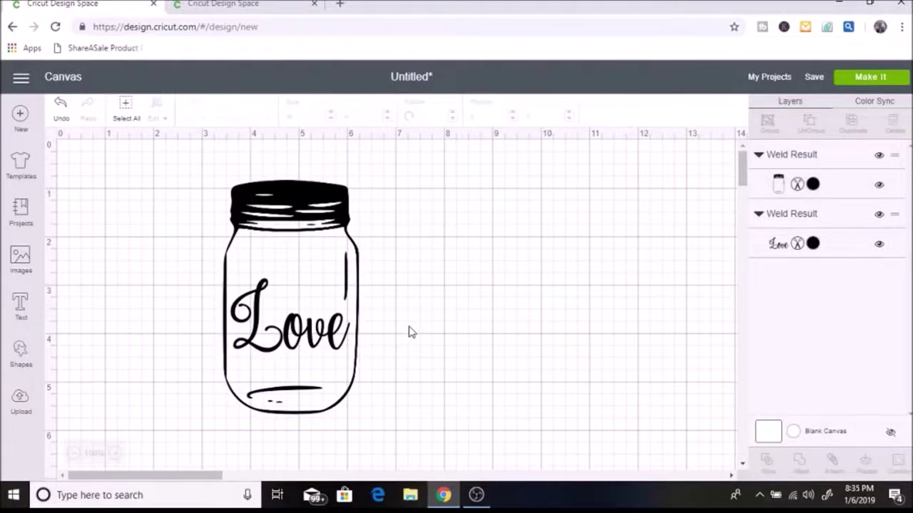
left_click(287, 342)
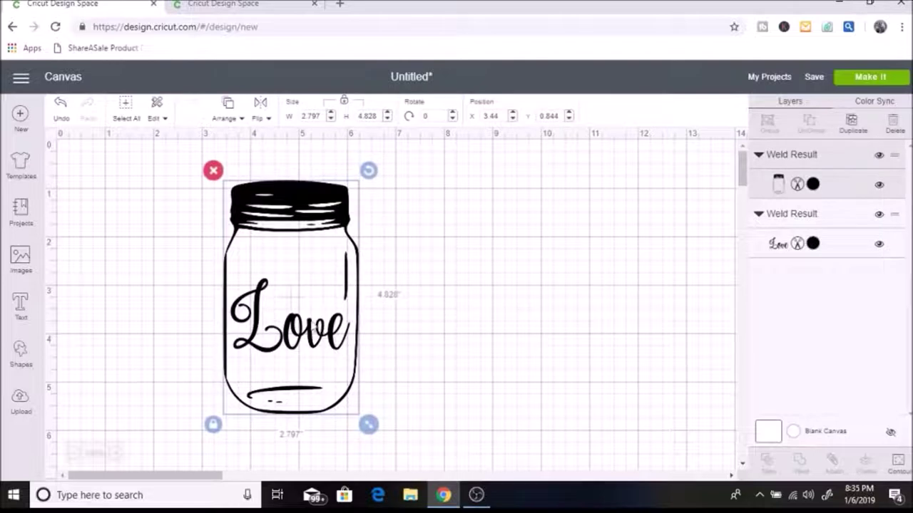
left_click_drag(313, 327, 496, 299)
left_click(257, 345)
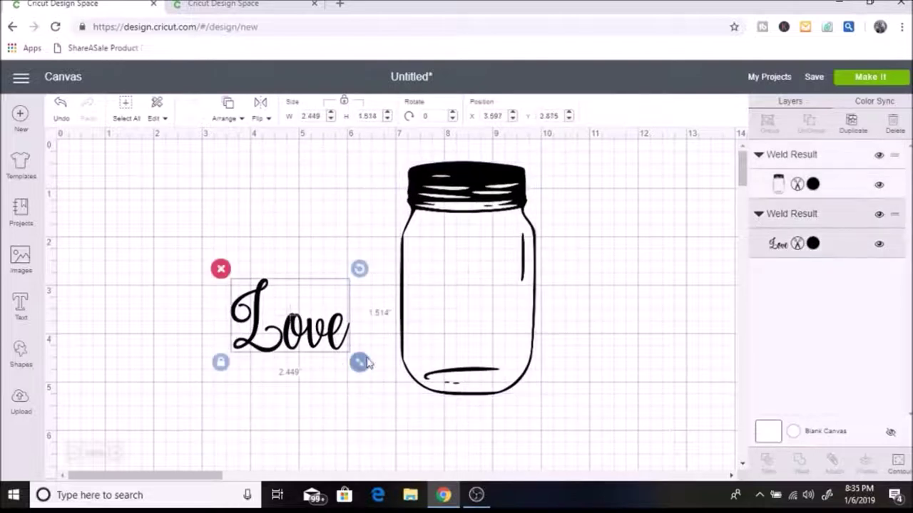
left_click_drag(483, 349, 306, 371)
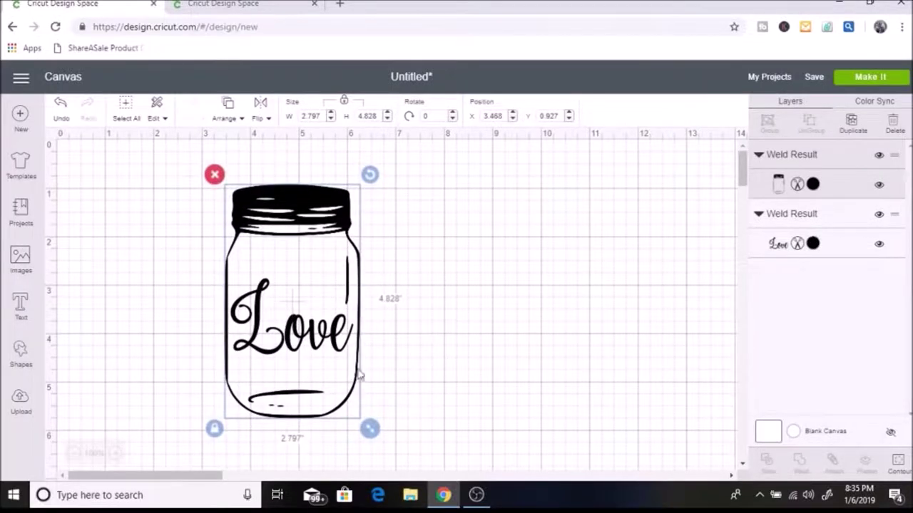
left_click(460, 370)
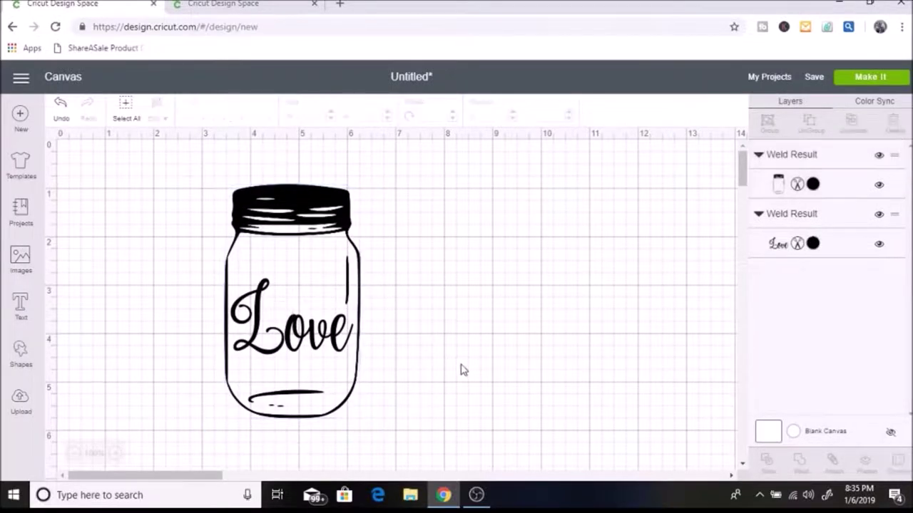
- Select the jar and the 'Love' text and center 'Love' horizontally within the jar
left_click(298, 342)
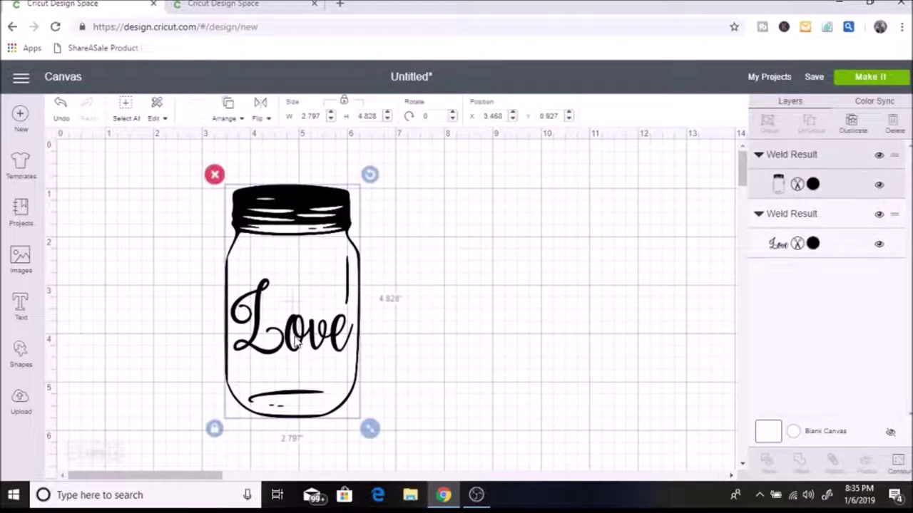
left_click(849, 285)
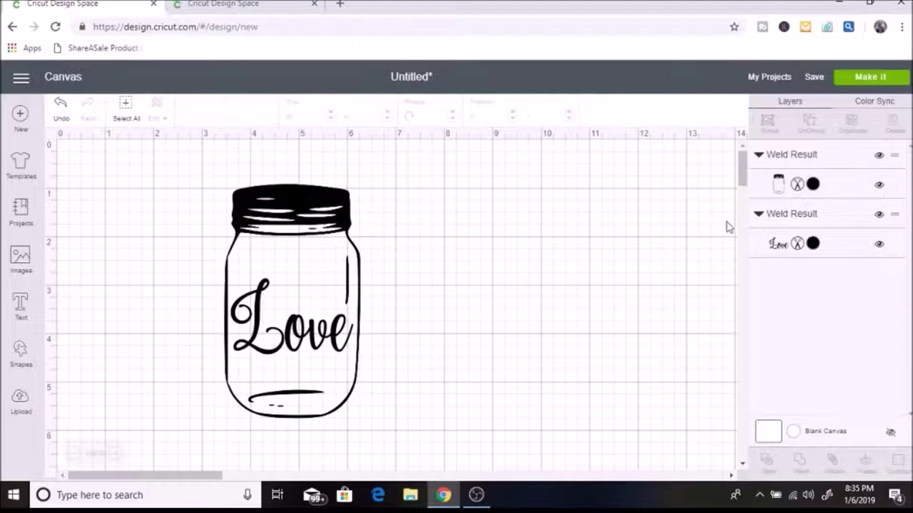
left_click(124, 105)
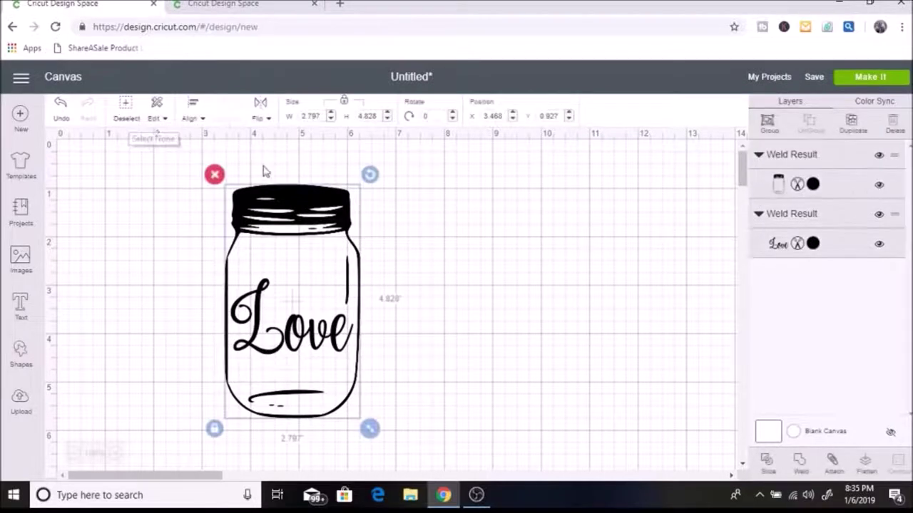
left_click(192, 109)
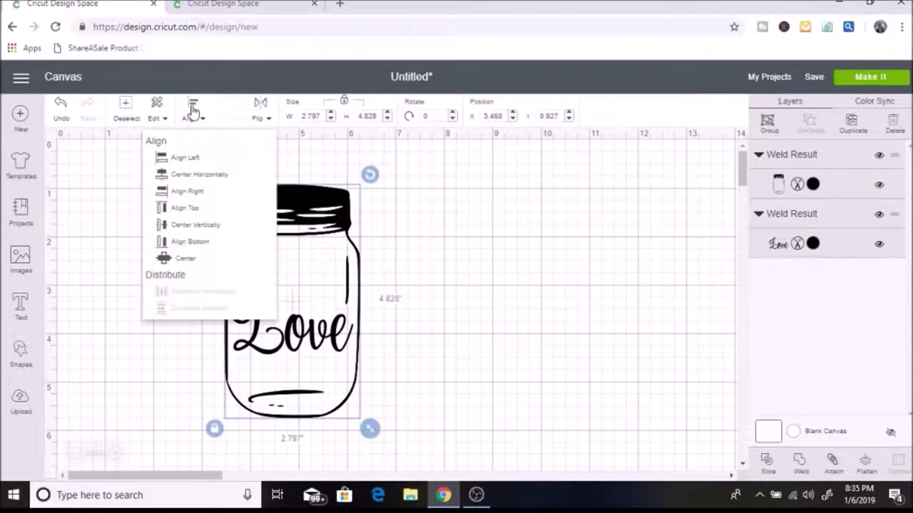
left_click(199, 182)
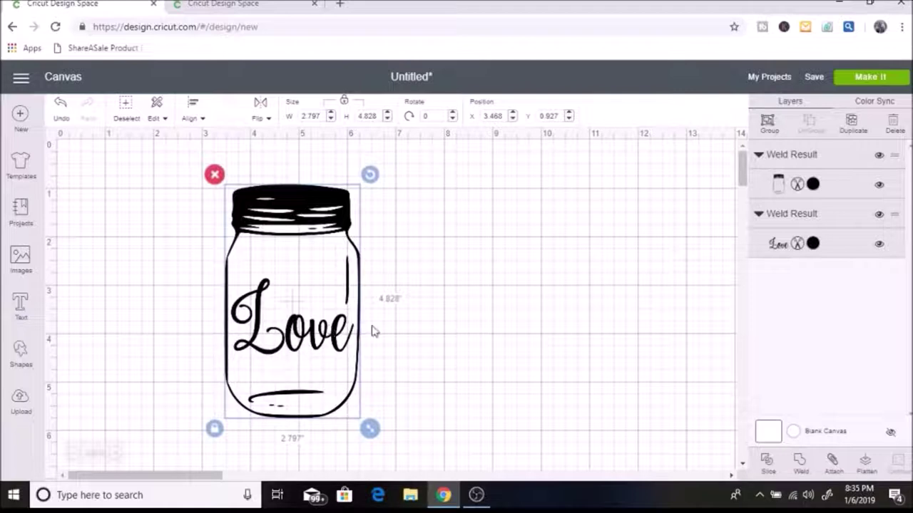
left_click(418, 253)
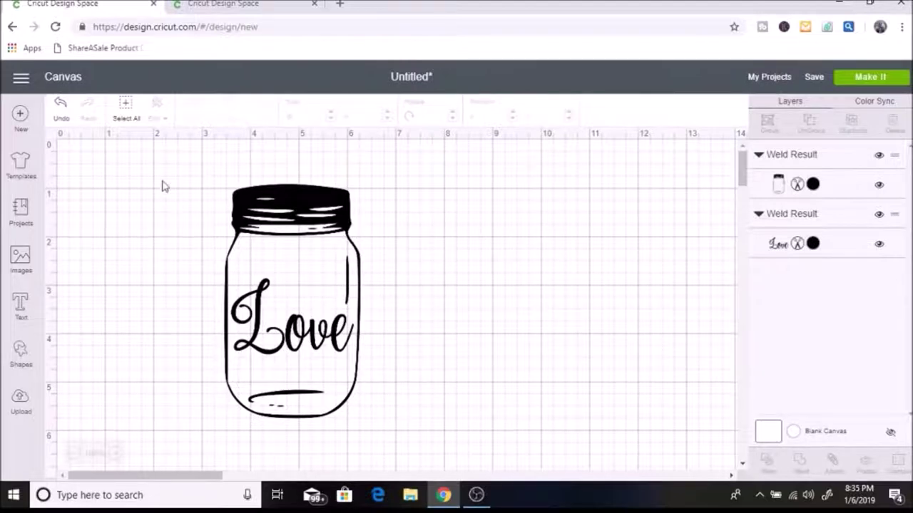
- Attach the jar and 'Love' together and send the design to Make It
left_click(127, 114)
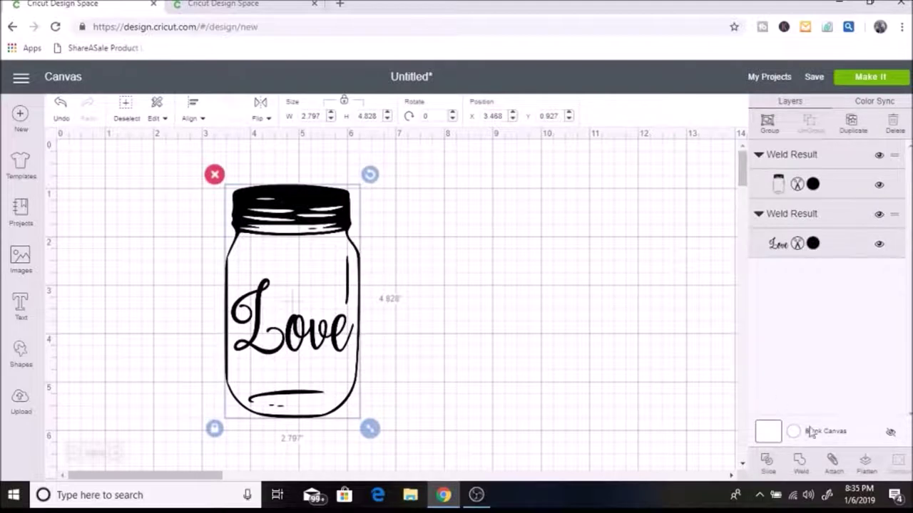
left_click(833, 465)
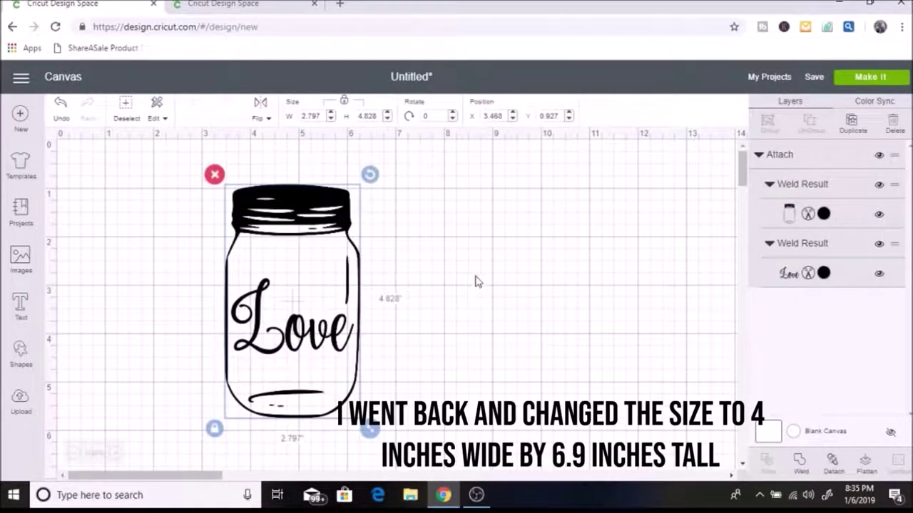
left_click(871, 79)
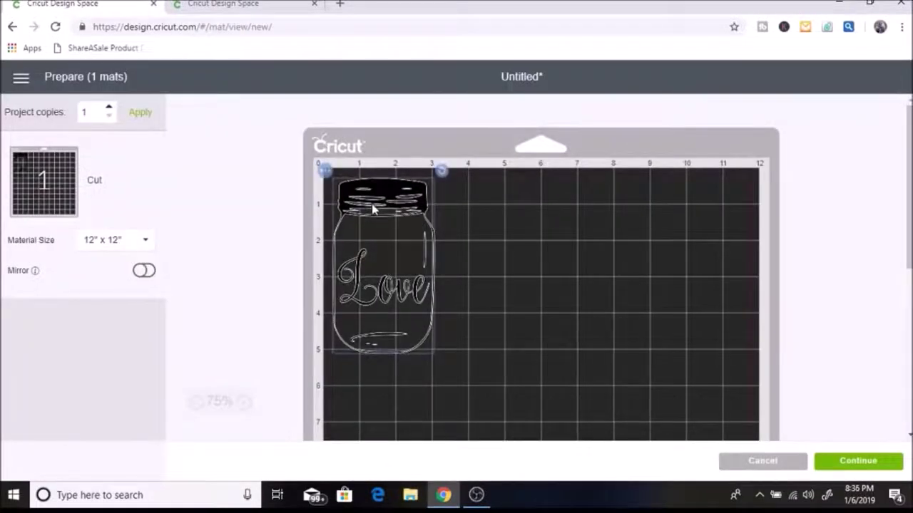
- Continue past the 12" x 12" mat preview and open the full materials list
left_click_drag(372, 208, 374, 208)
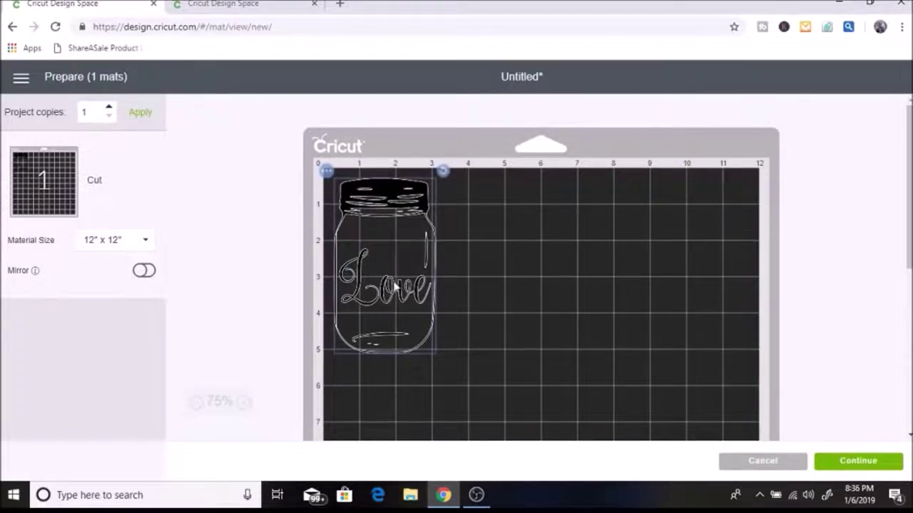
scroll(398, 281, "down", 1)
scroll(401, 275, "up", 1)
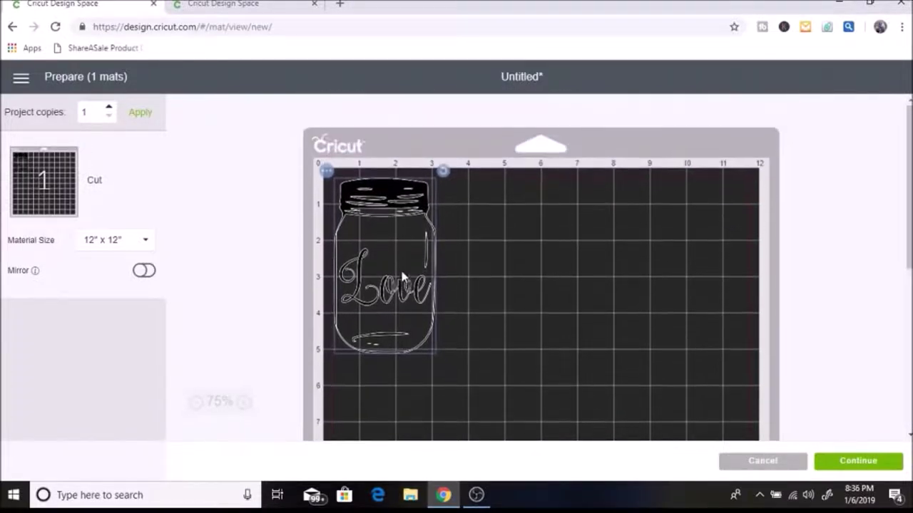
left_click(858, 462)
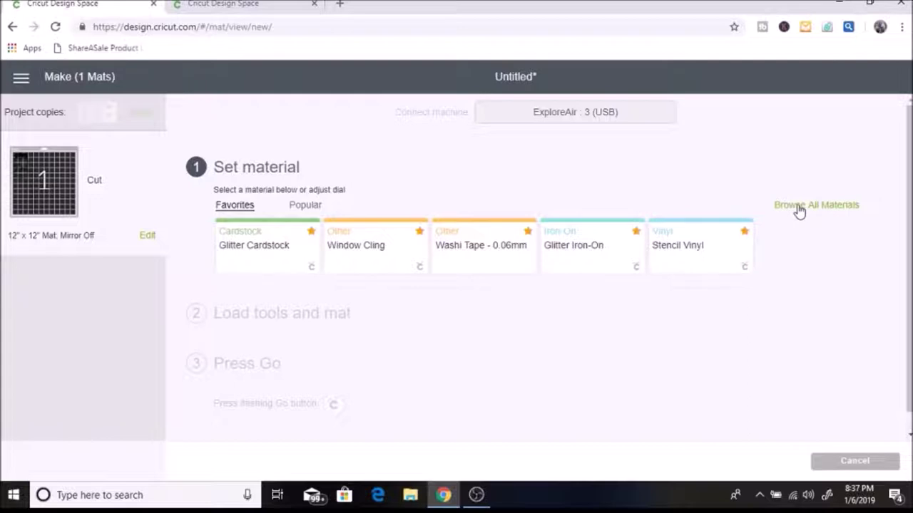
left_click(799, 208)
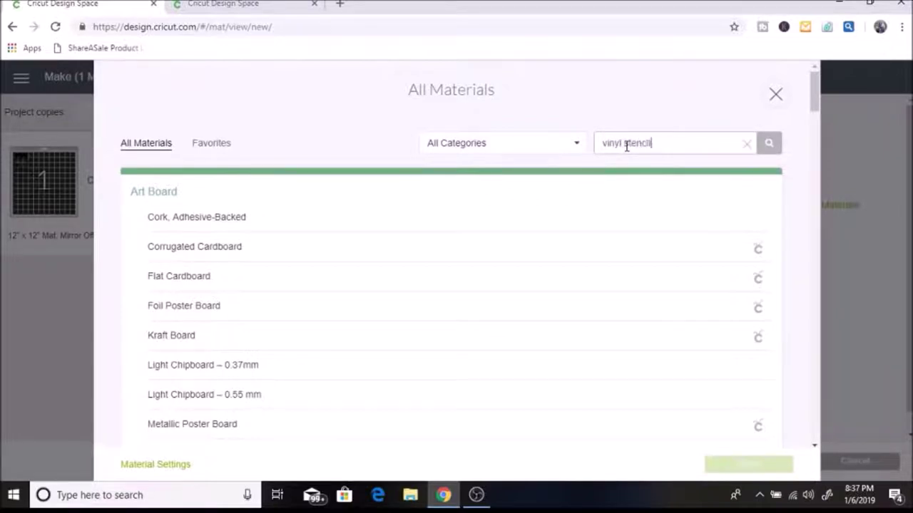
- Search materials for 'vinyl stencil' and set Stencil Vinyl as the cut material
key("Return")
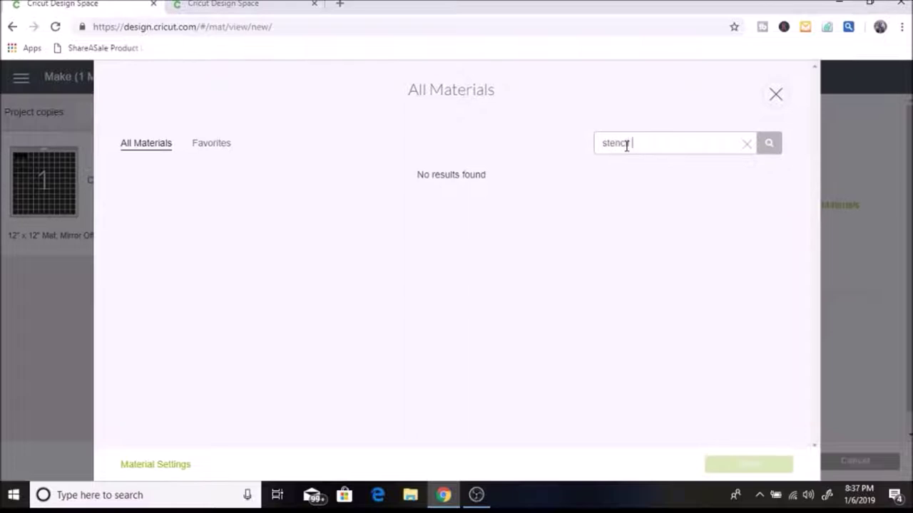
type("il")
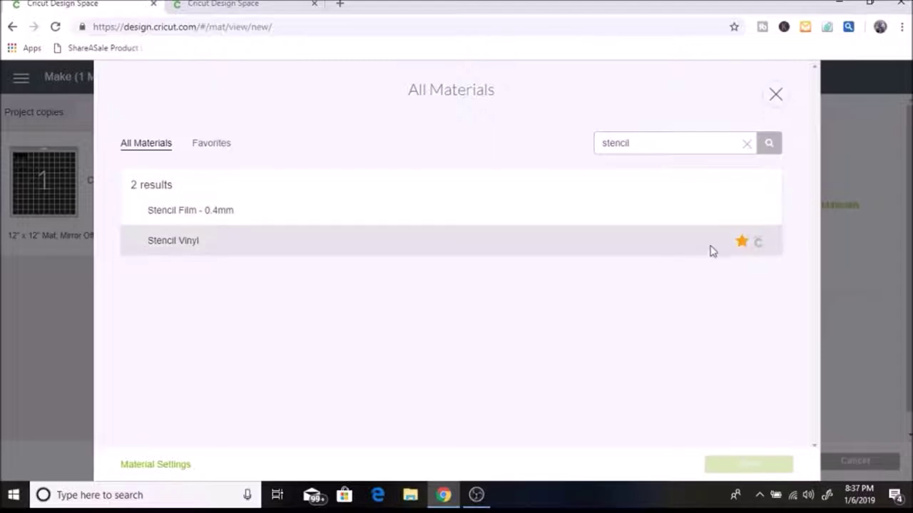
left_click(777, 95)
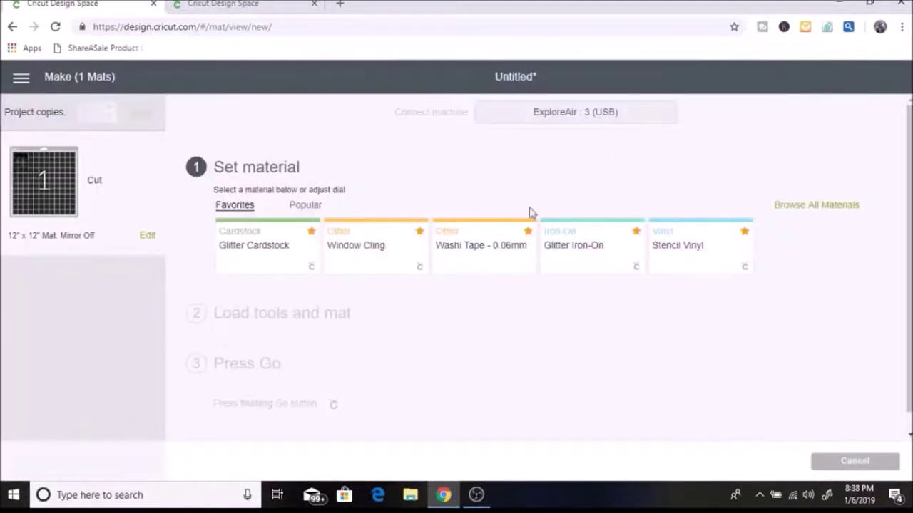
left_click(713, 251)
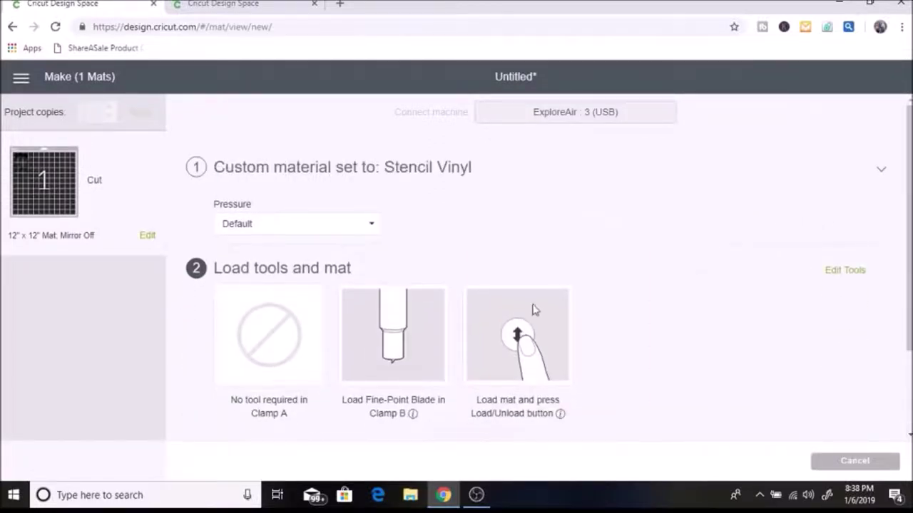